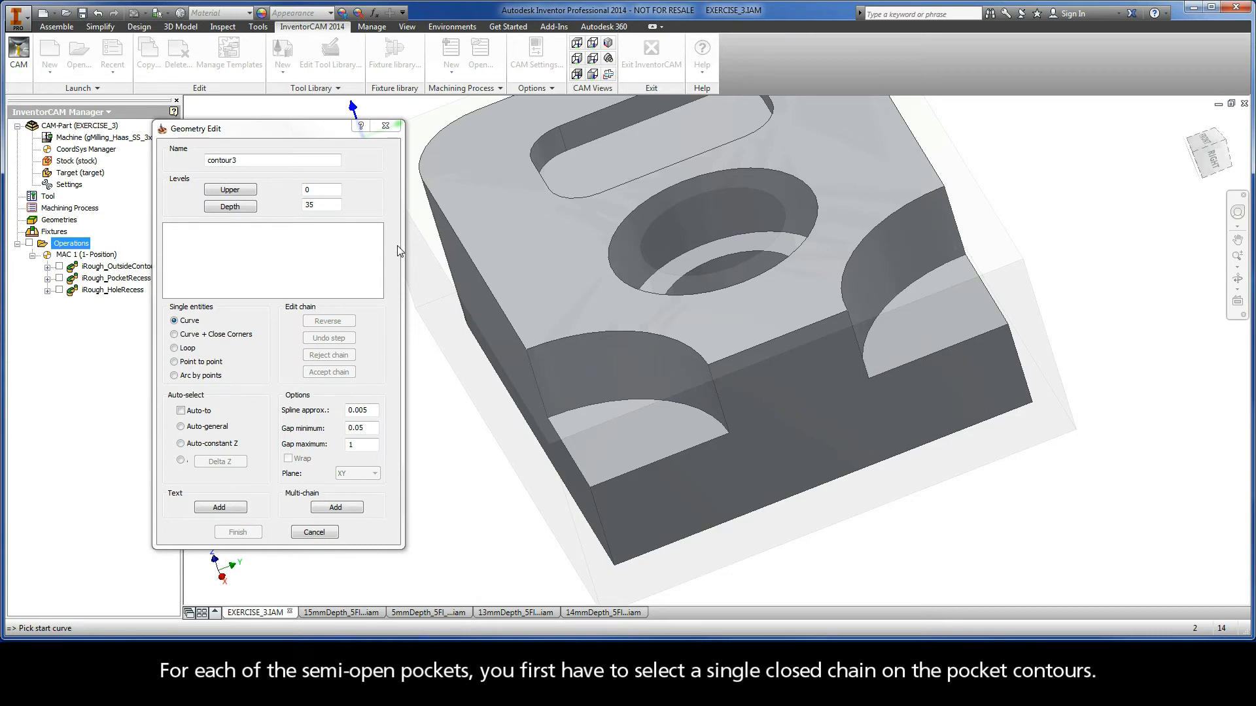
# Step: Add a closed chain on the lower contour of the first semi-open pocket, closing it with Auto-constant Z
pyautogui.click(685, 409)
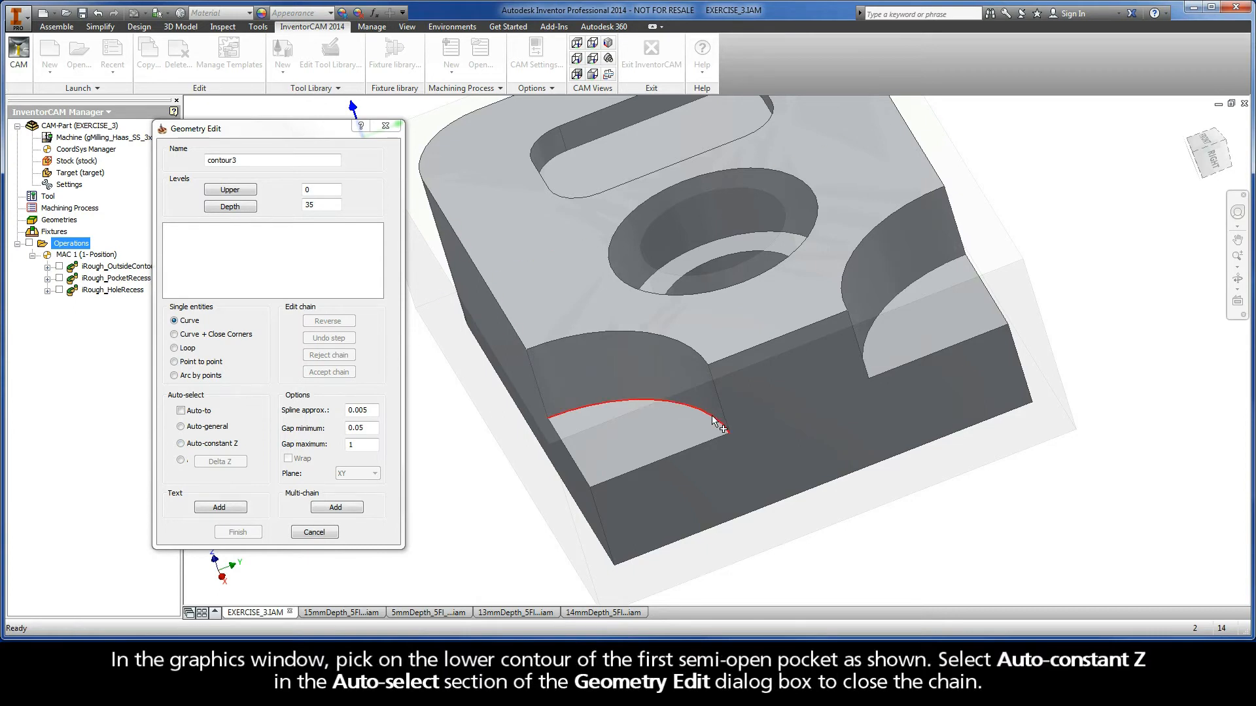
pyautogui.click(714, 420)
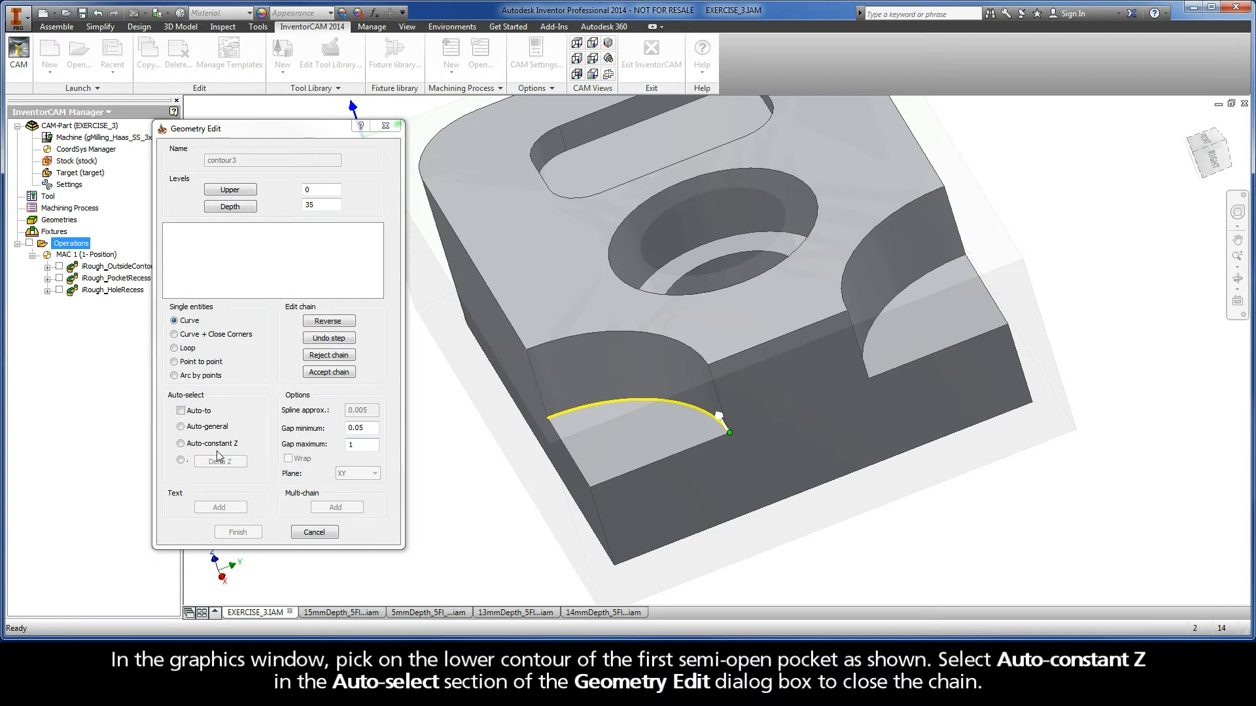
pyautogui.click(181, 444)
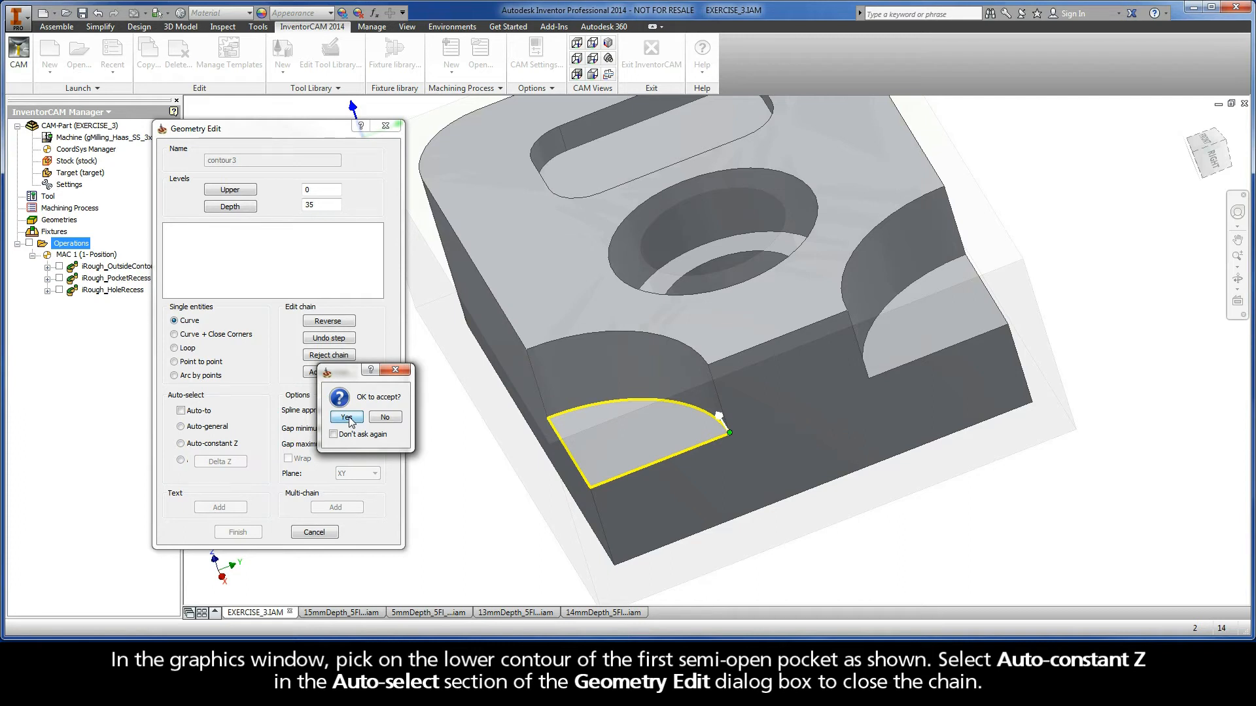
pyautogui.click(347, 418)
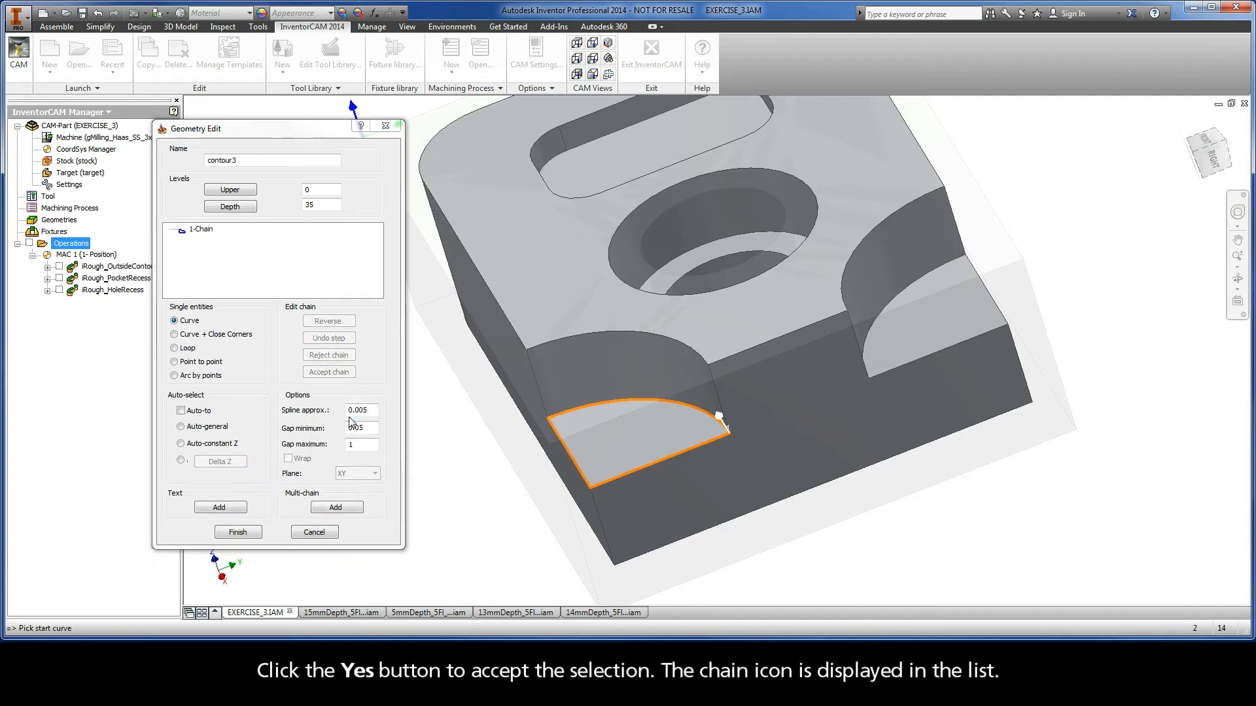
pyautogui.click(200, 230)
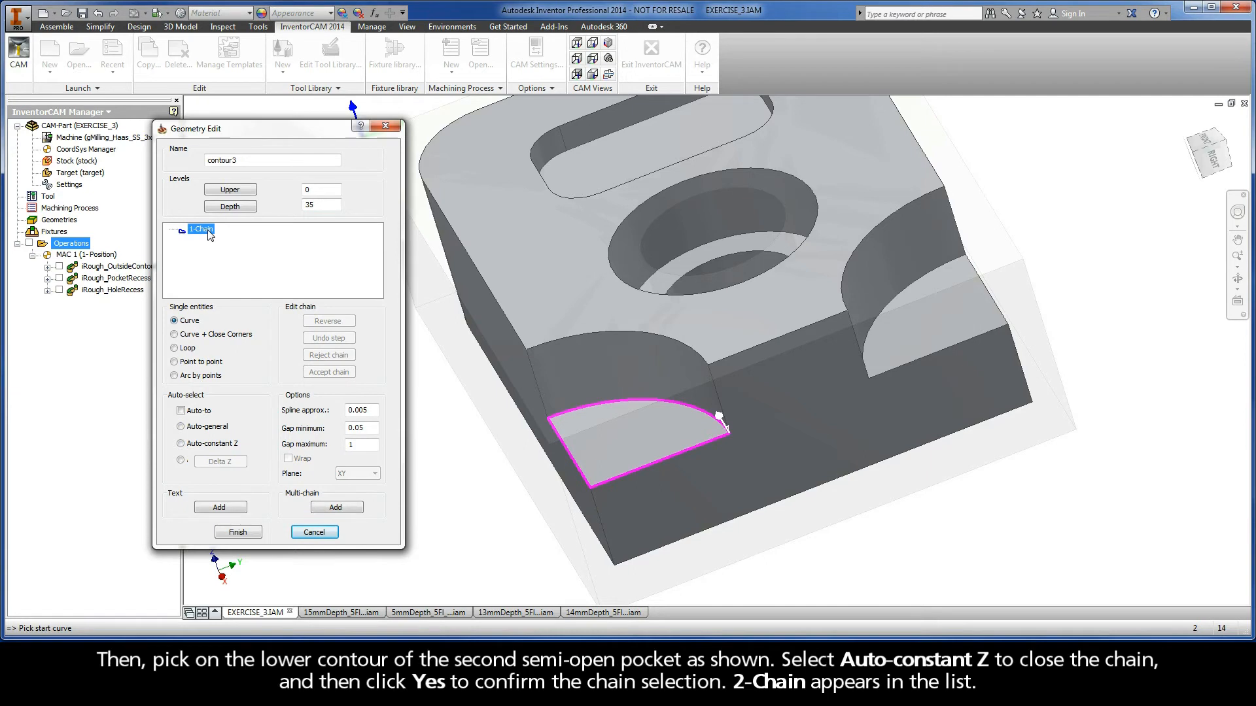
# Step: Add a second closed chain on the other semi-open pocket's lower contour using Auto-constant Z
pyautogui.click(940, 273)
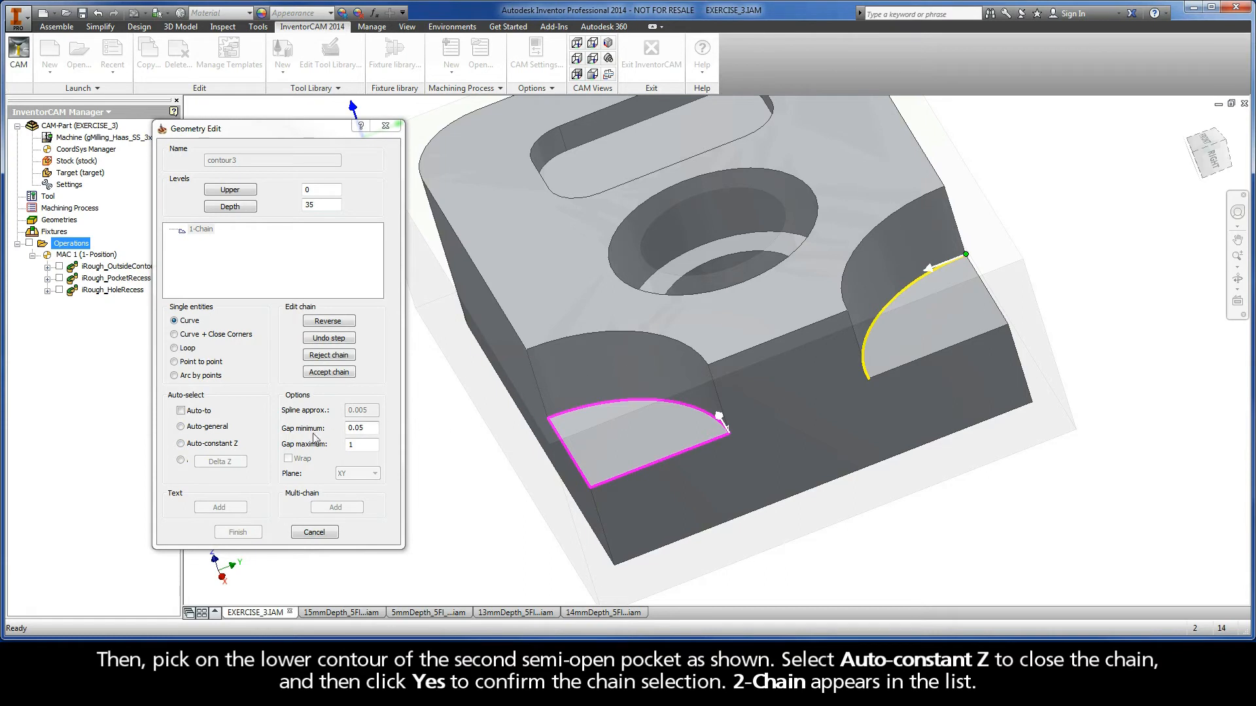
pyautogui.click(181, 443)
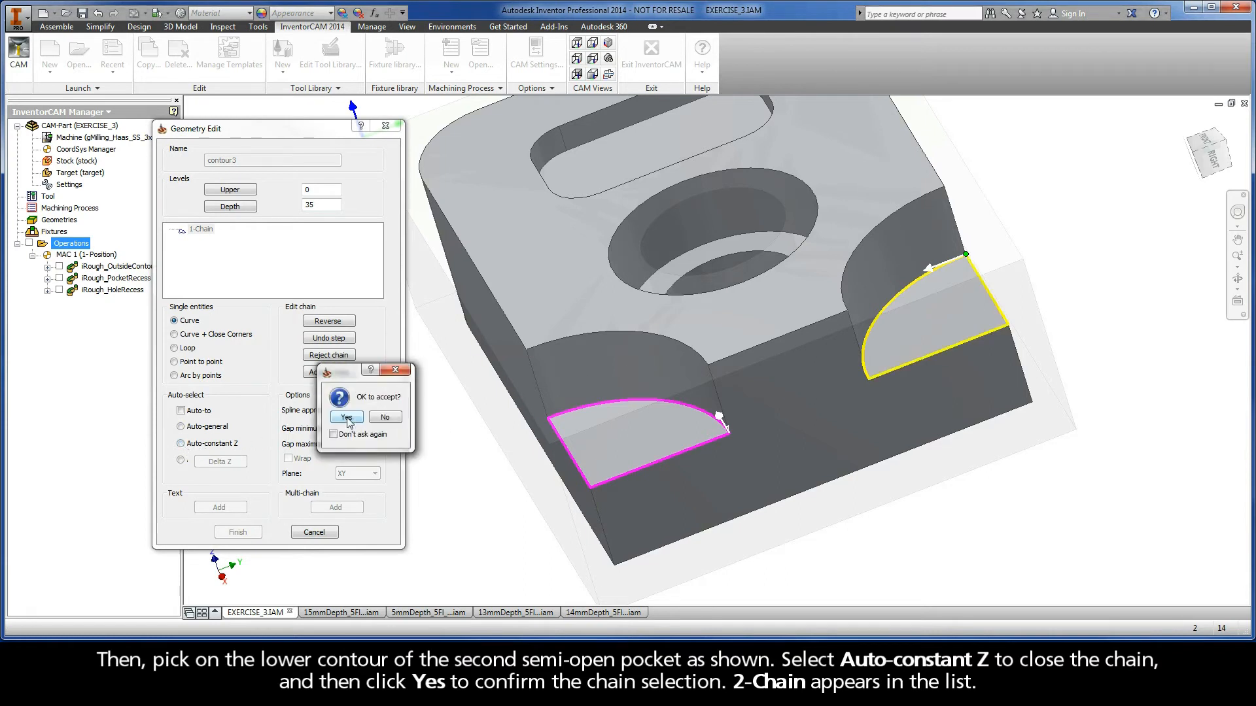
pyautogui.click(346, 418)
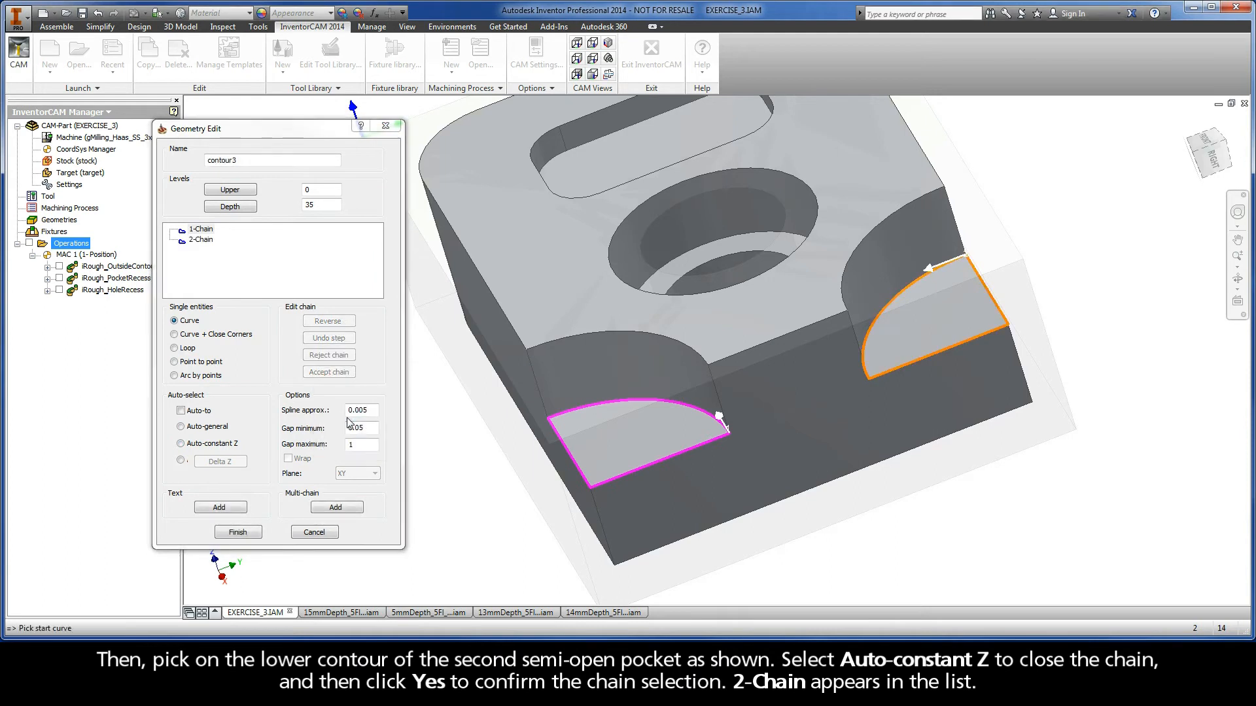
pyautogui.click(206, 242)
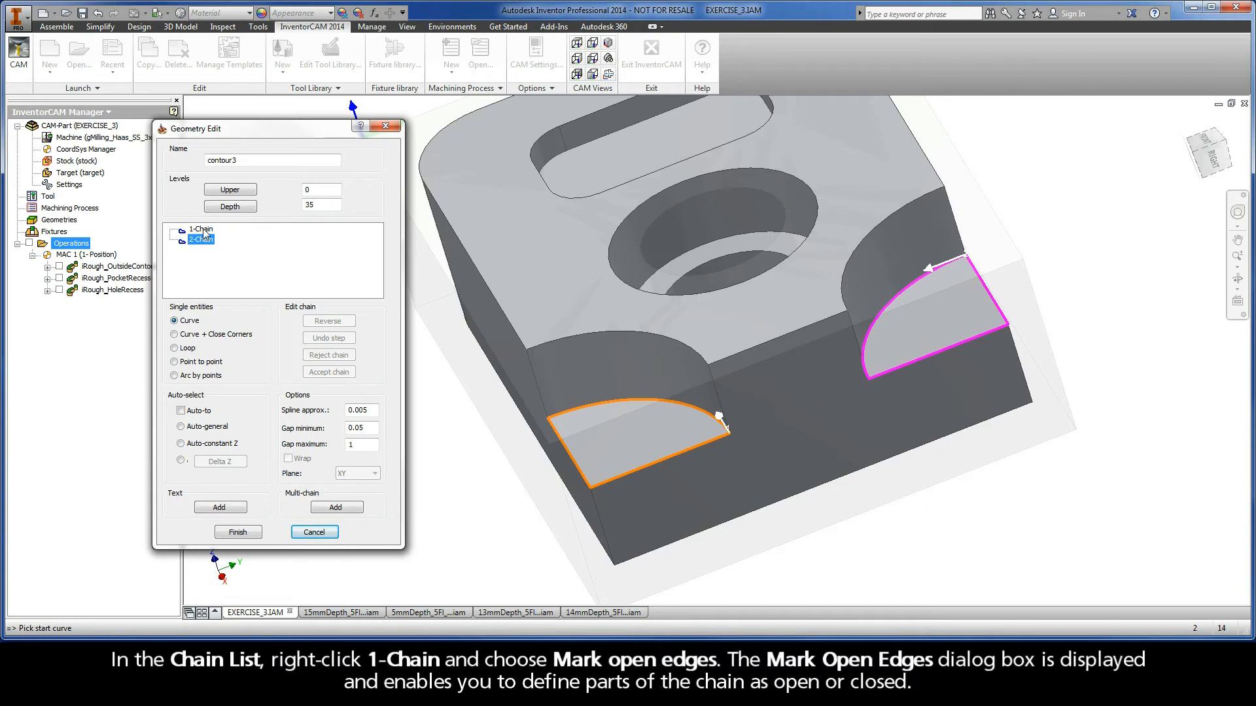
# Step: Mark the two outside edges of 1-Chain as open, selecting them as single entities
pyautogui.rightClick(203, 229)
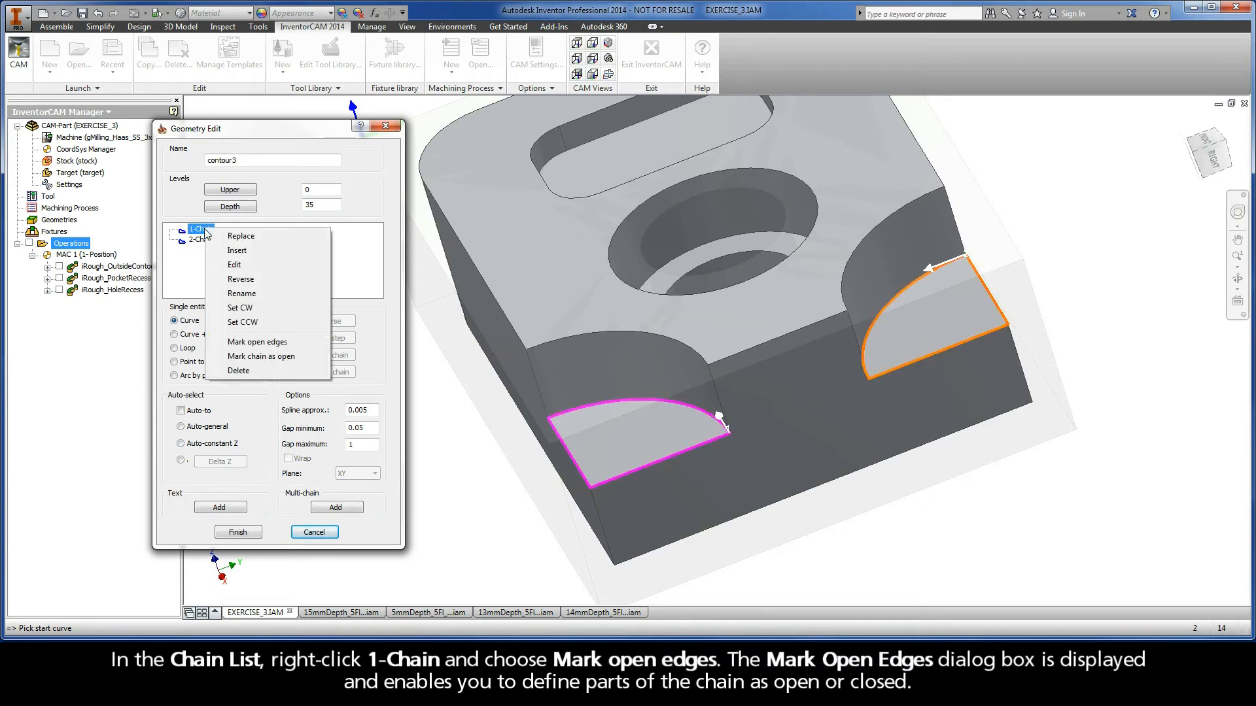
pyautogui.click(290, 342)
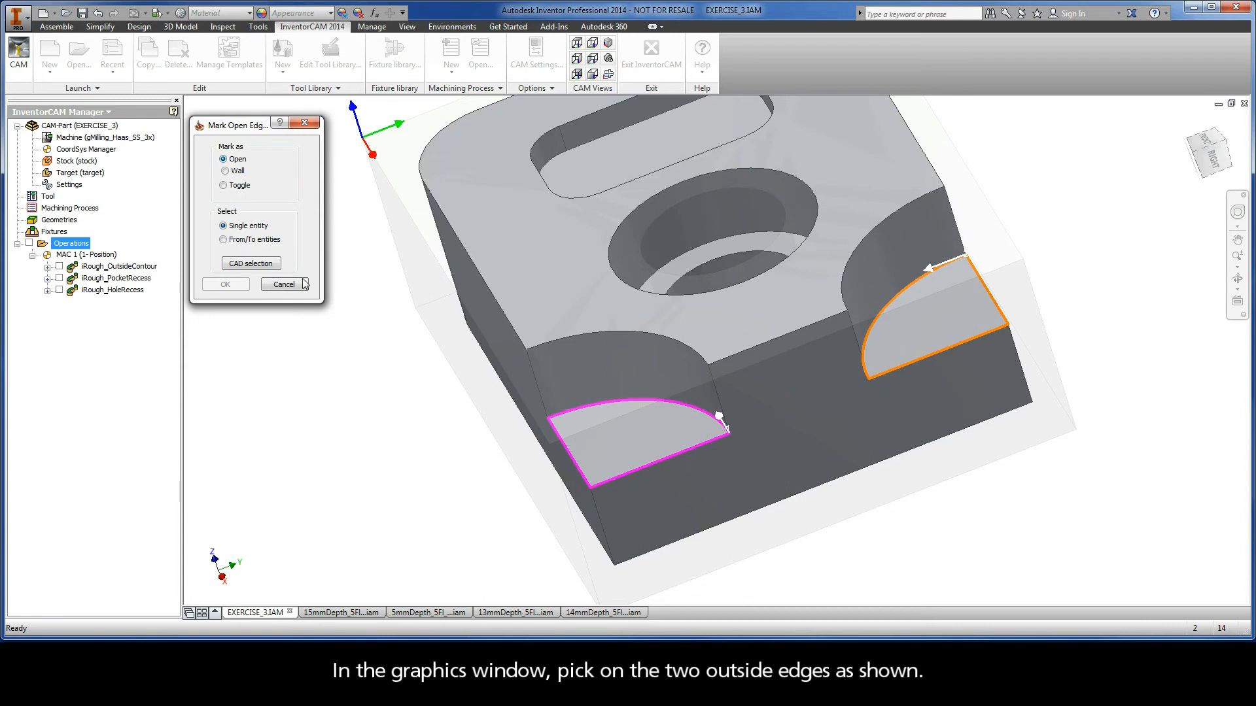
pyautogui.rightClick(572, 461)
pyautogui.click(592, 462)
pyautogui.click(592, 462)
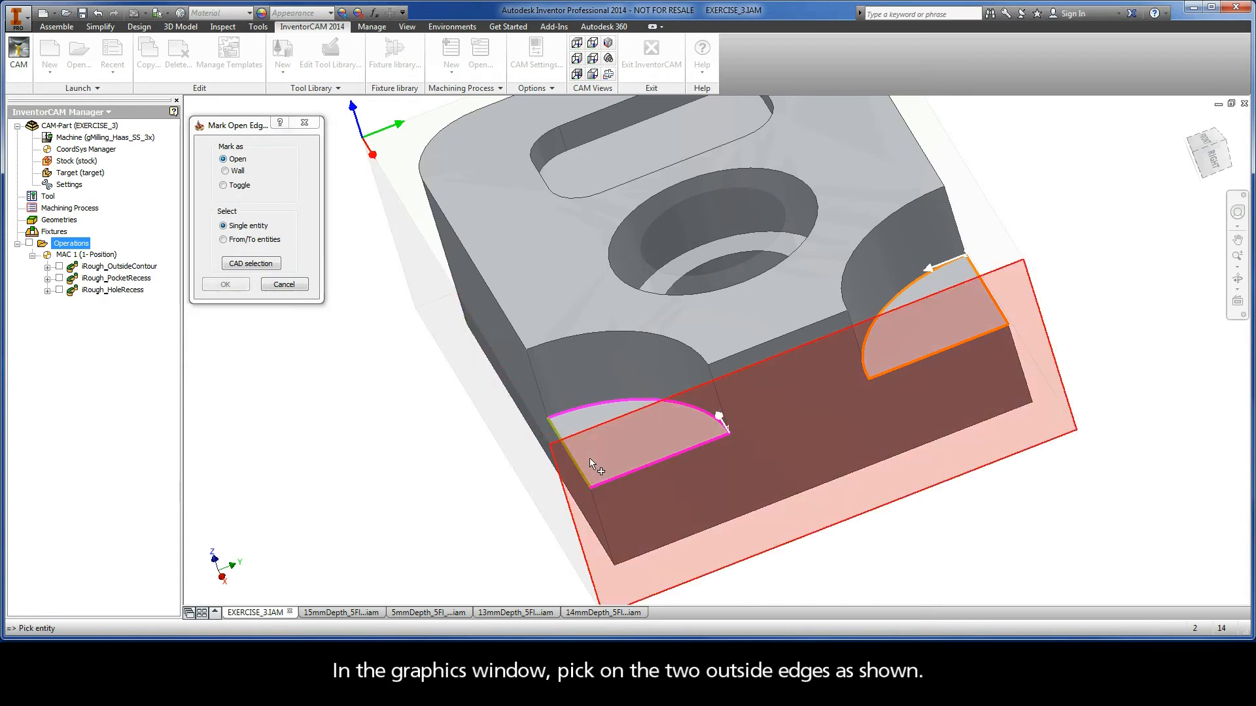
pyautogui.rightClick(650, 464)
pyautogui.click(664, 469)
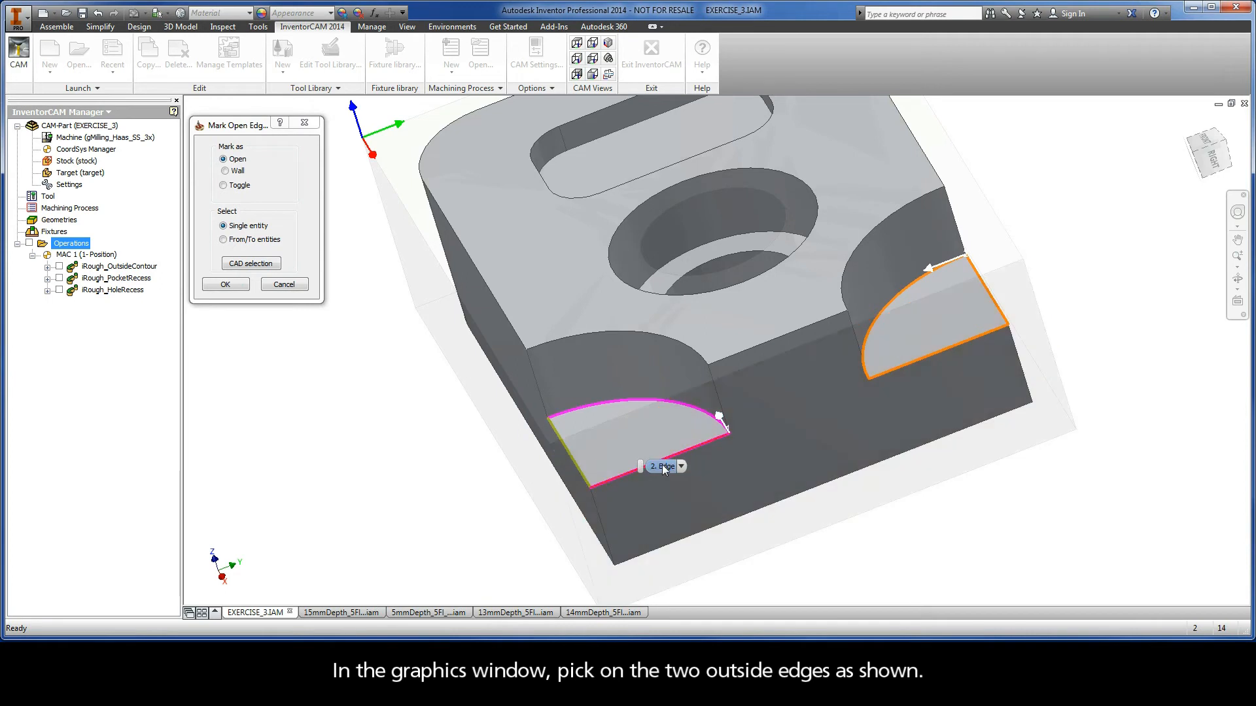
pyautogui.click(662, 465)
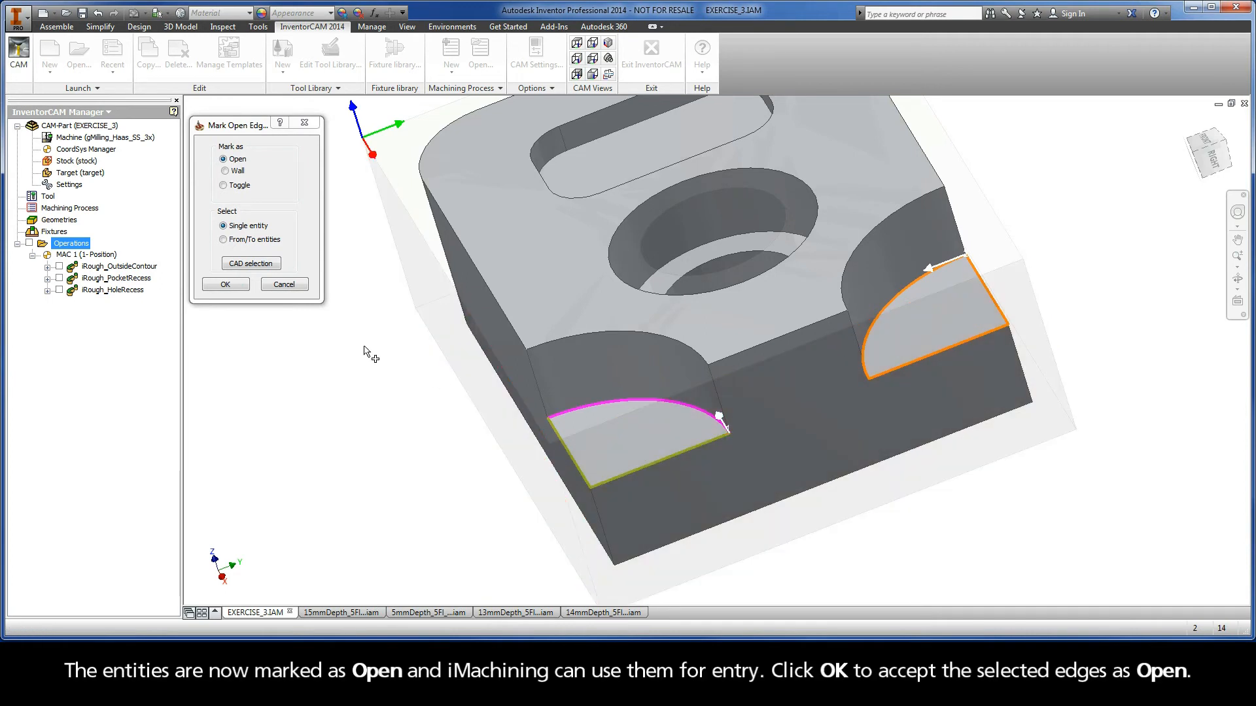
pyautogui.click(226, 286)
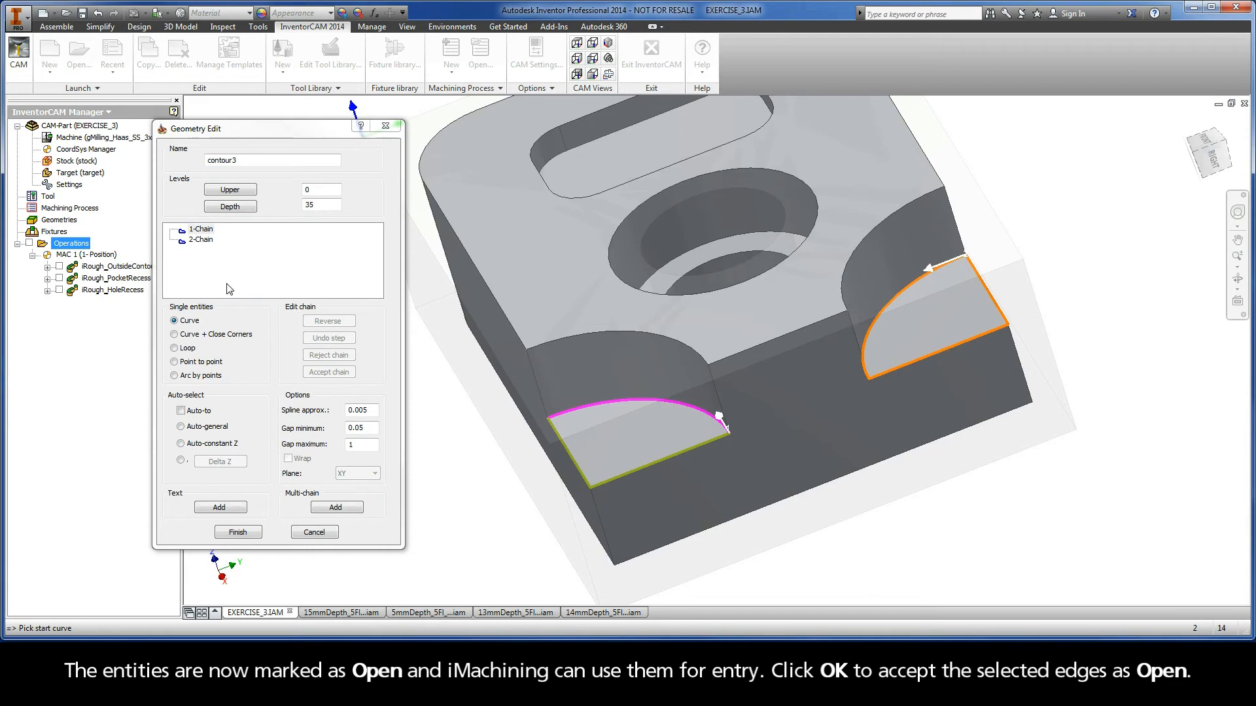
# Step: Mark the two outside edges of 2-Chain as open and finish the contour3 geometry definition
pyautogui.rightClick(203, 240)
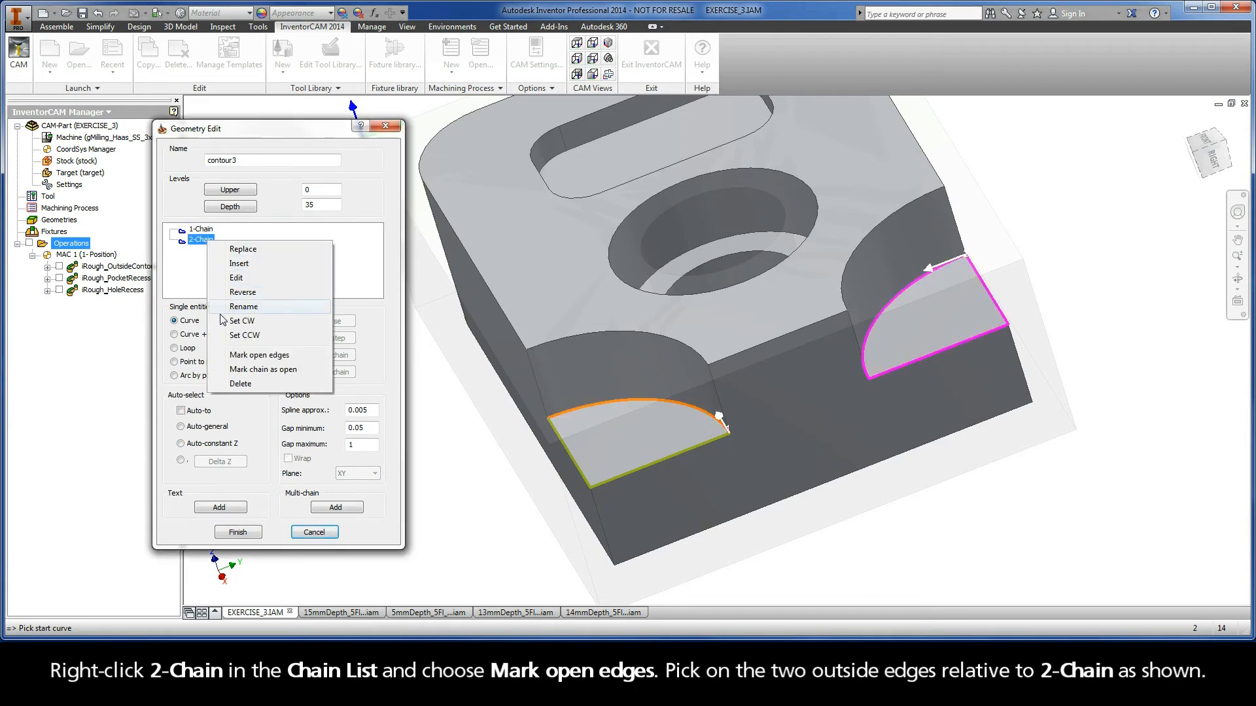
pyautogui.click(298, 361)
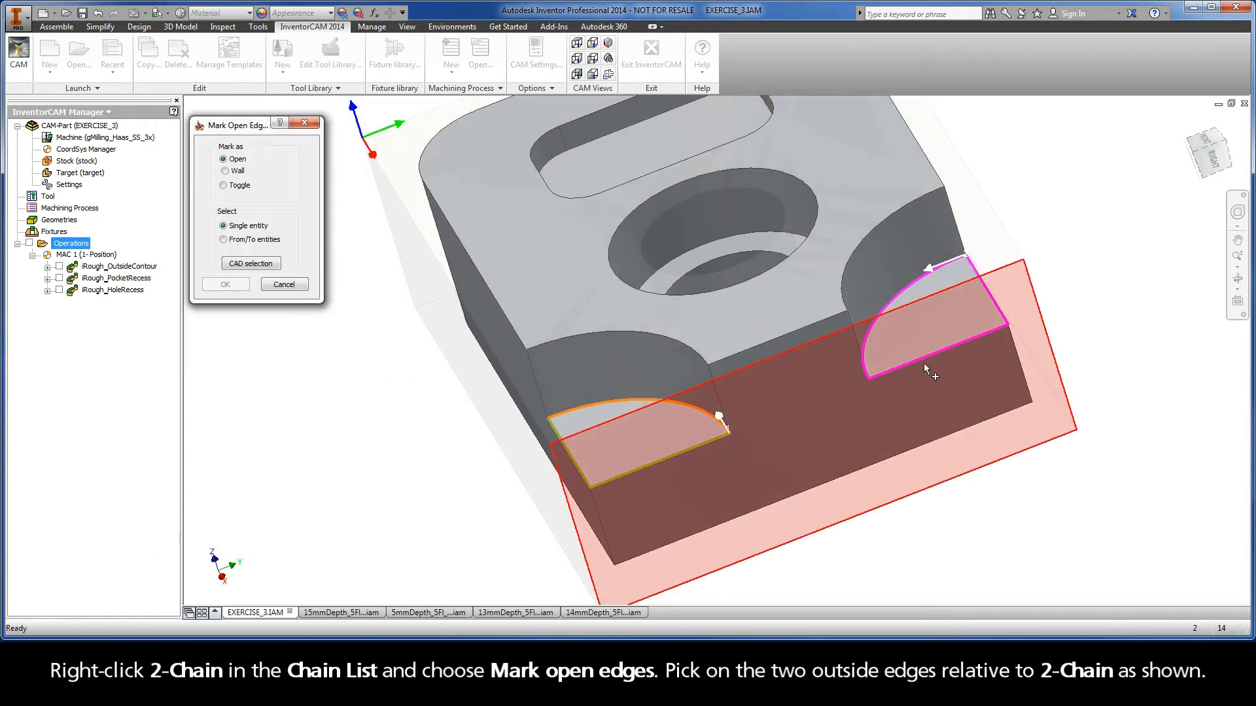
pyautogui.rightClick(924, 358)
pyautogui.click(941, 361)
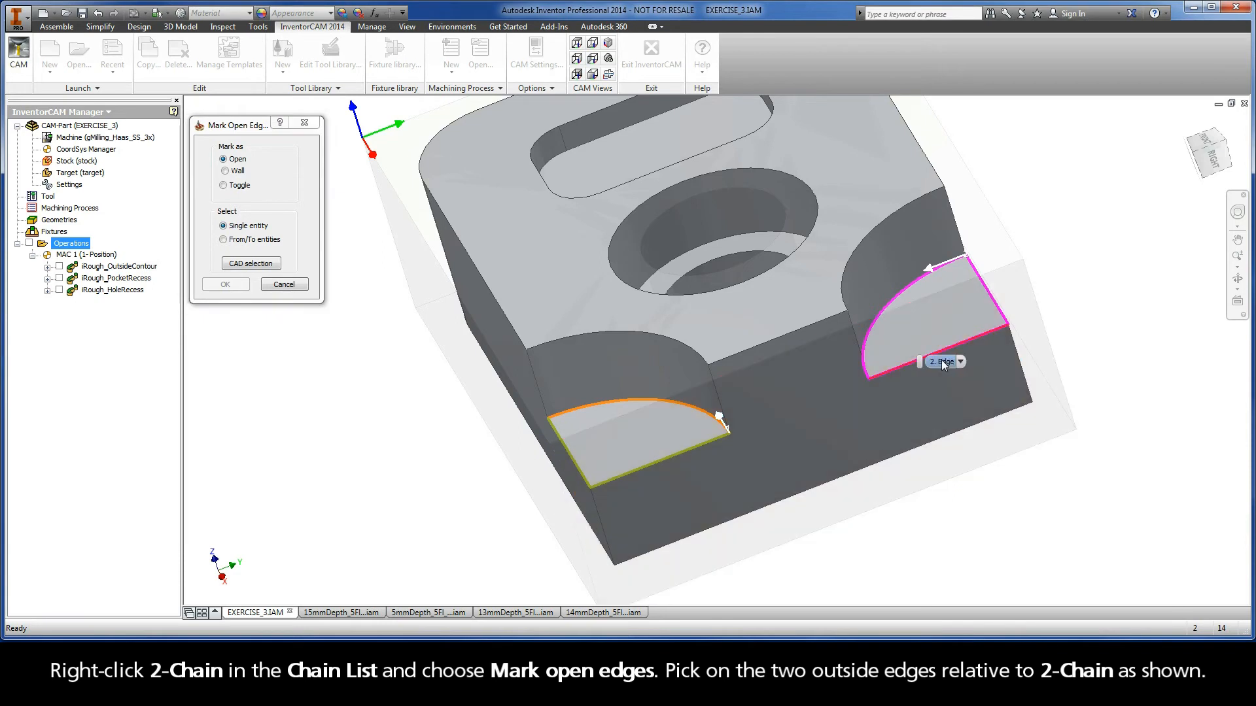
pyautogui.click(946, 361)
pyautogui.rightClick(989, 306)
pyautogui.click(1011, 308)
pyautogui.click(1011, 307)
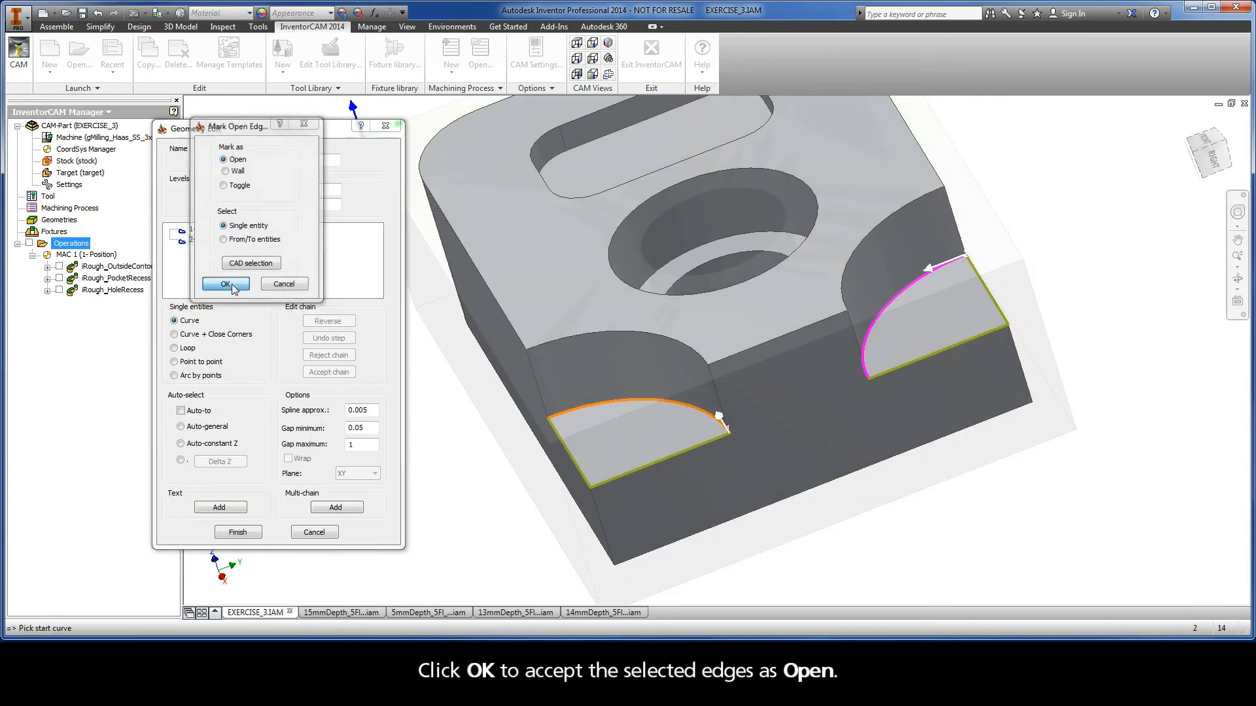
pyautogui.click(232, 285)
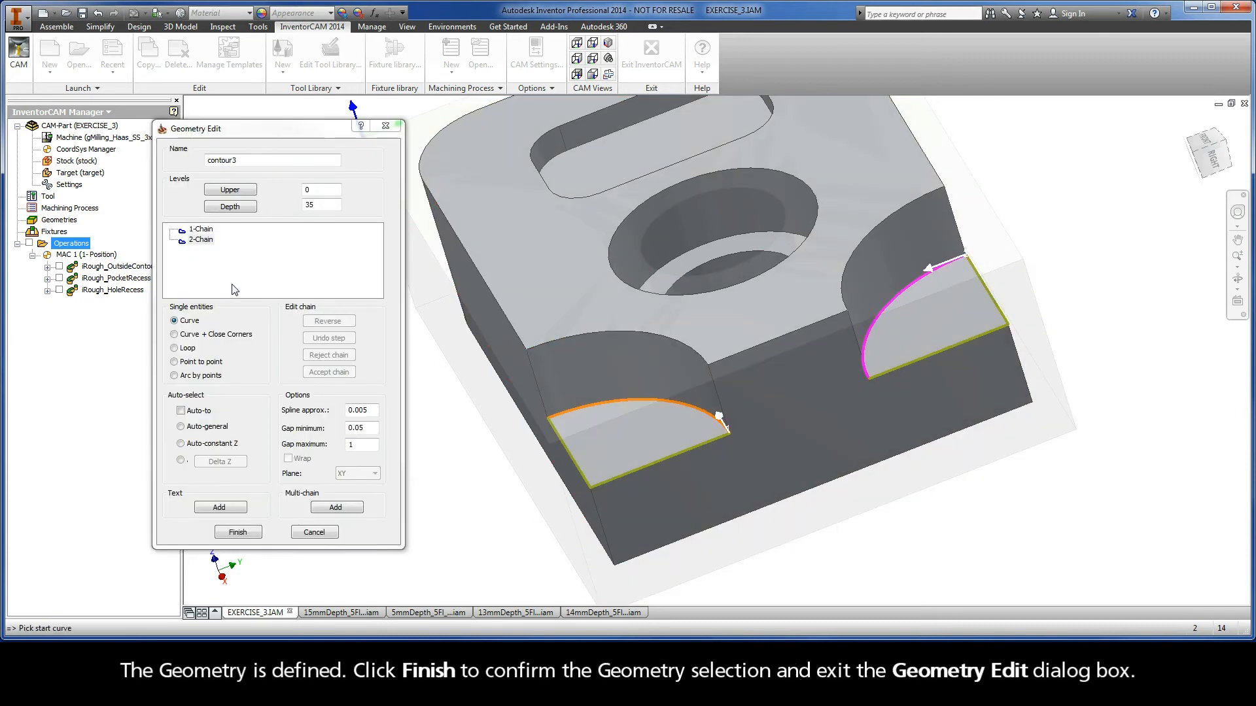
pyautogui.click(237, 533)
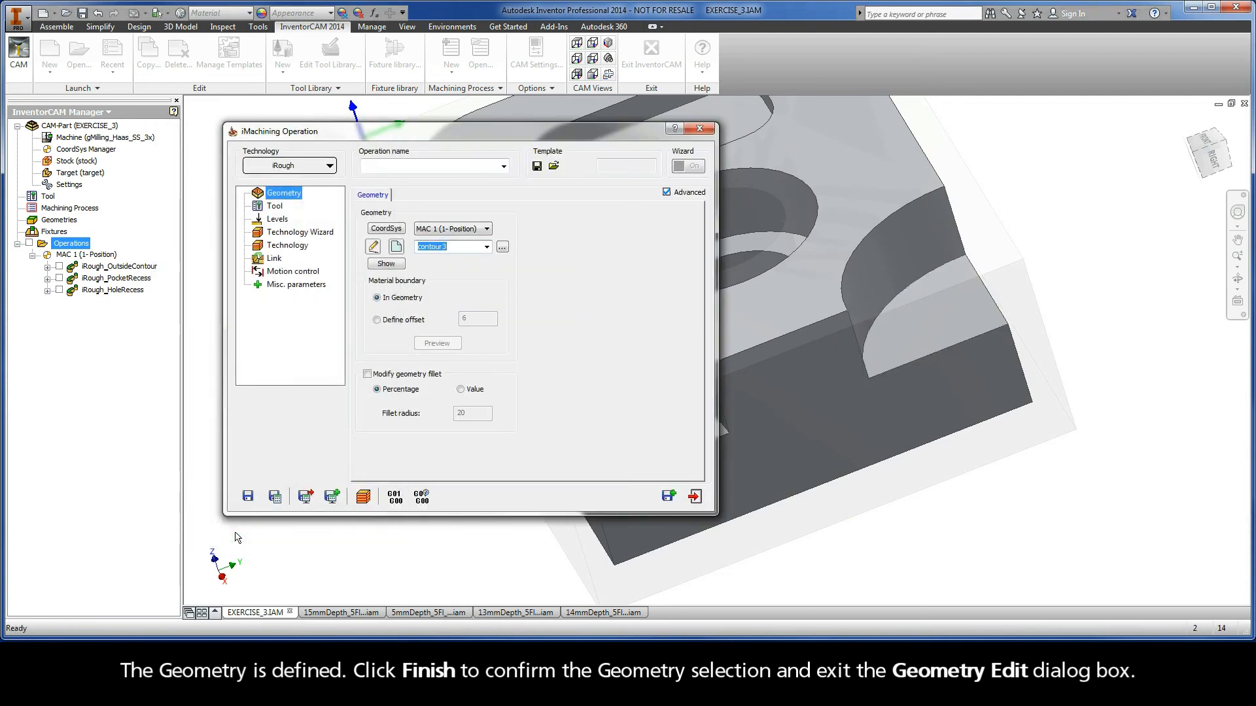
# Step: Assign the existing 12 mm end mill with 24 mm cutting length, tool number 1, to the iRough operation
pyautogui.click(277, 207)
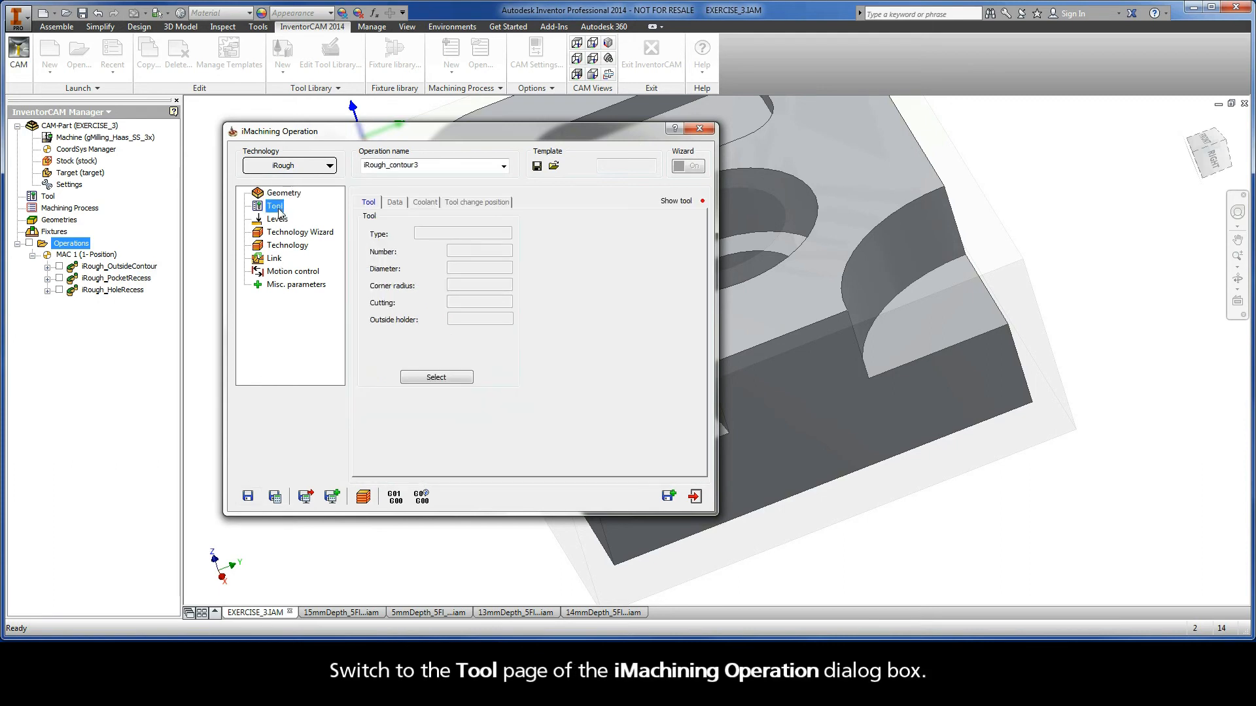
pyautogui.click(435, 378)
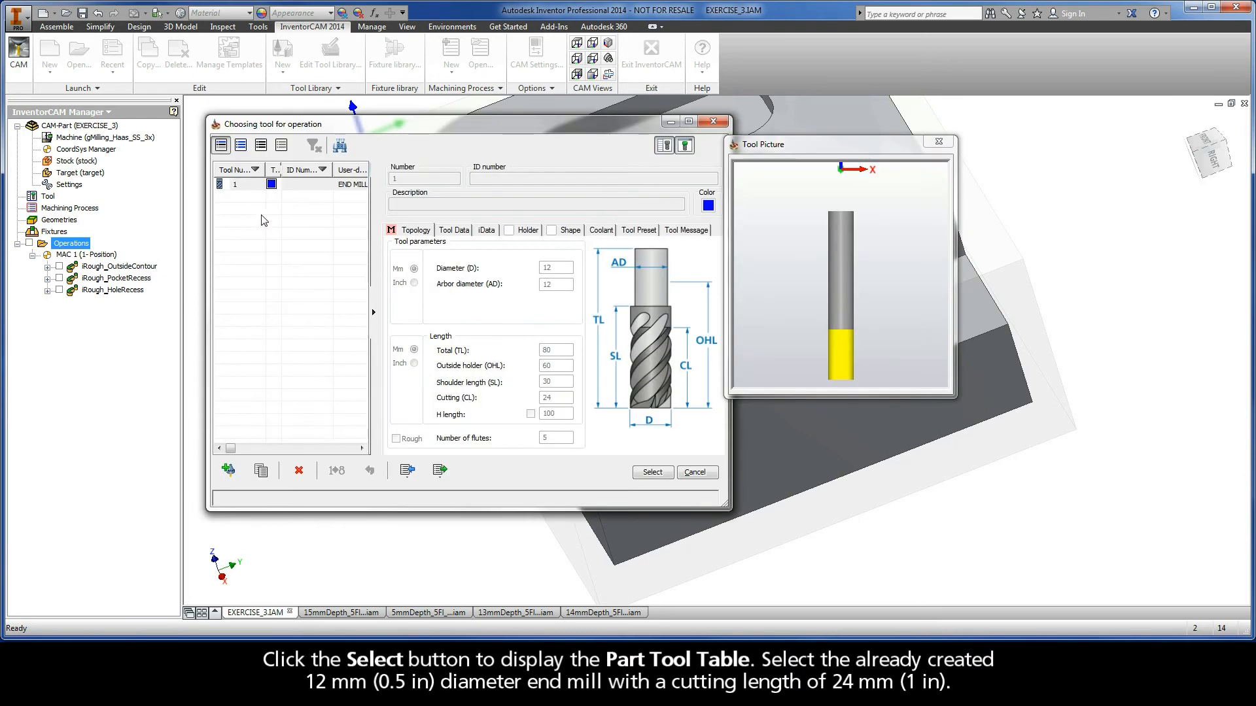
pyautogui.click(246, 187)
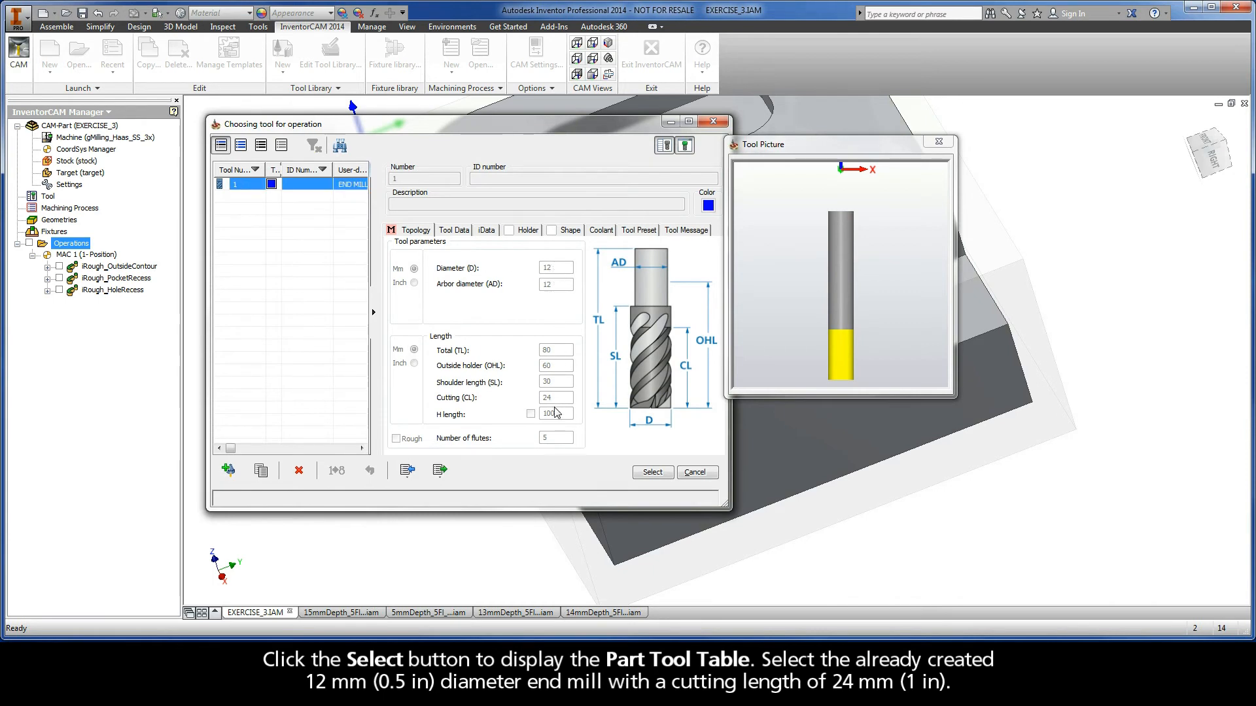
pyautogui.click(655, 476)
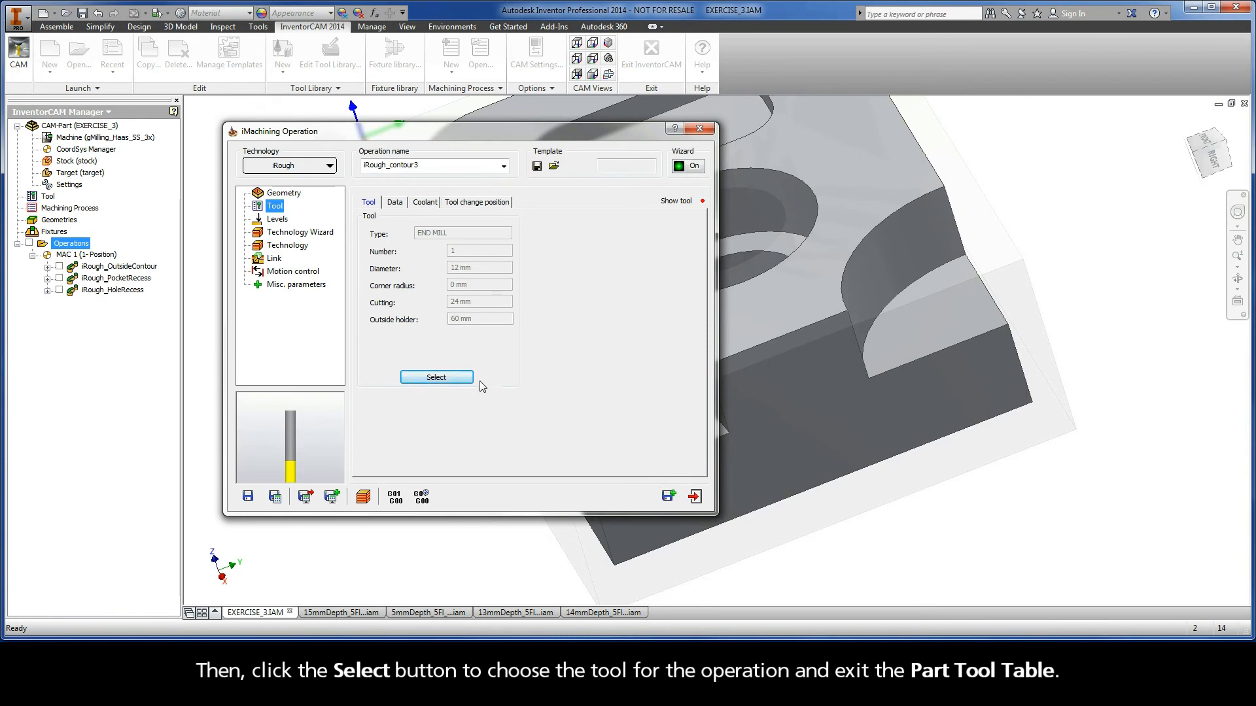
# Step: Define the operation's upper milling level by picking the top face of the target model
pyautogui.click(277, 219)
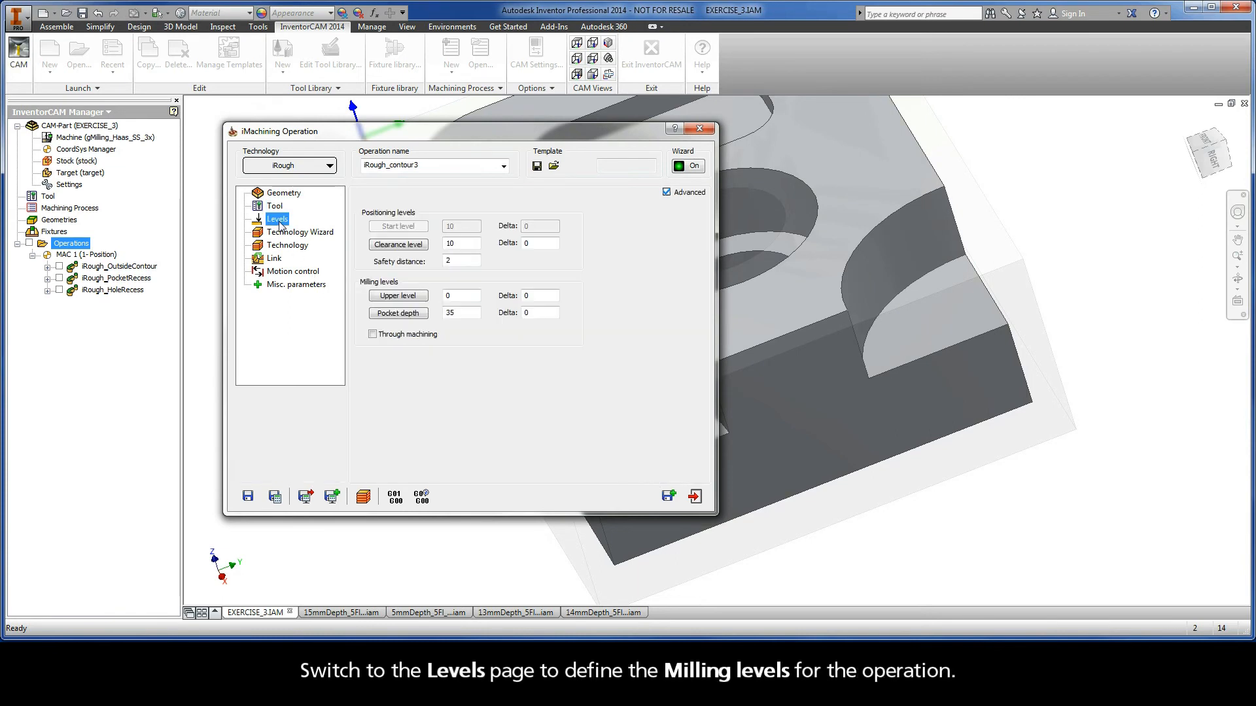
pyautogui.click(397, 295)
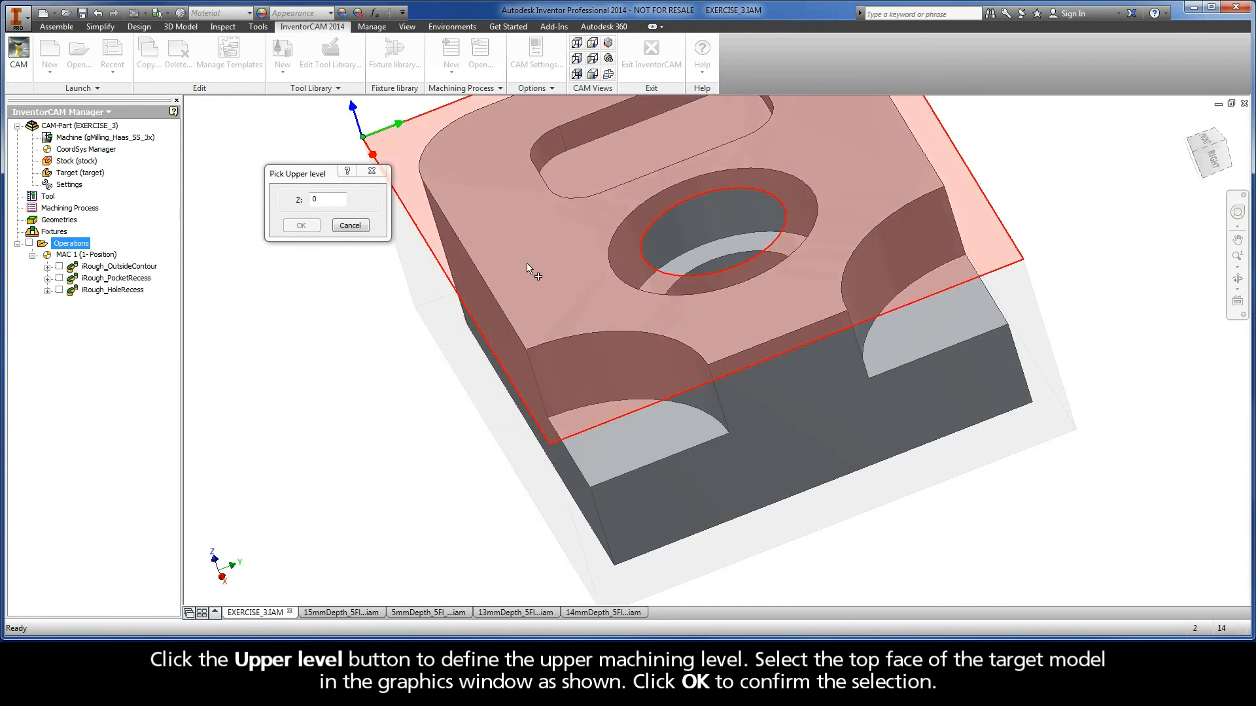
pyautogui.click(528, 262)
pyautogui.click(546, 270)
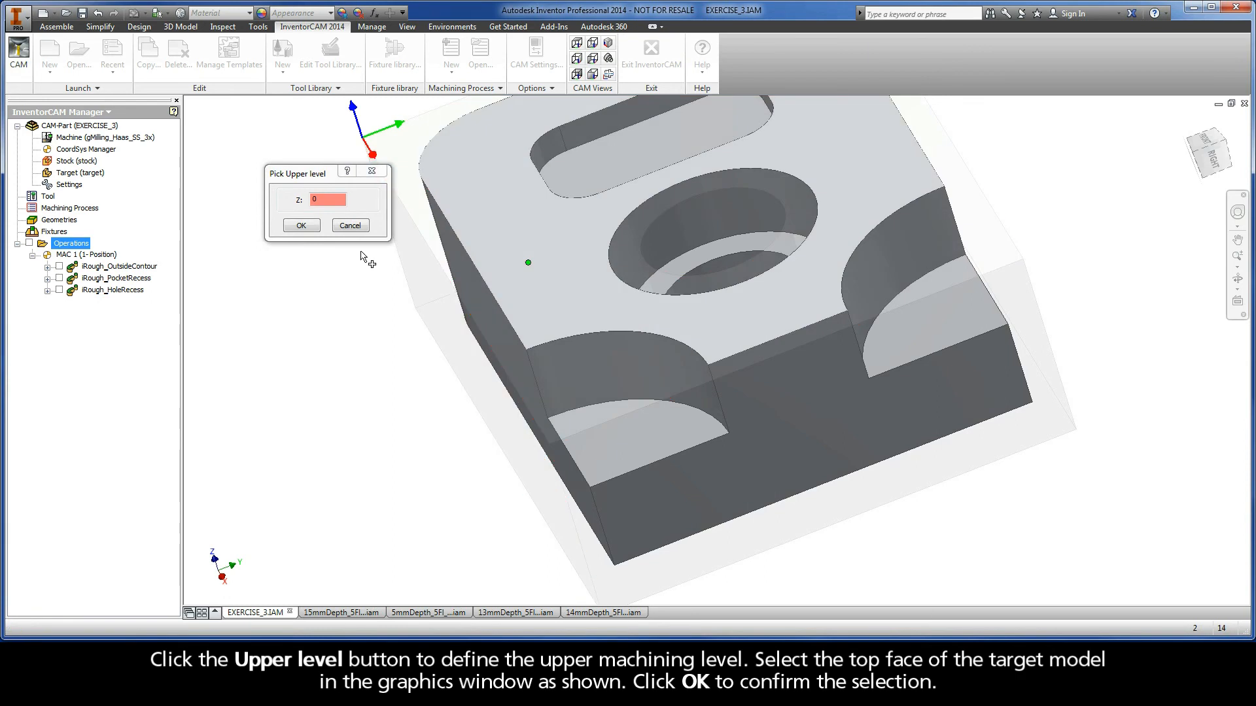
pyautogui.click(304, 227)
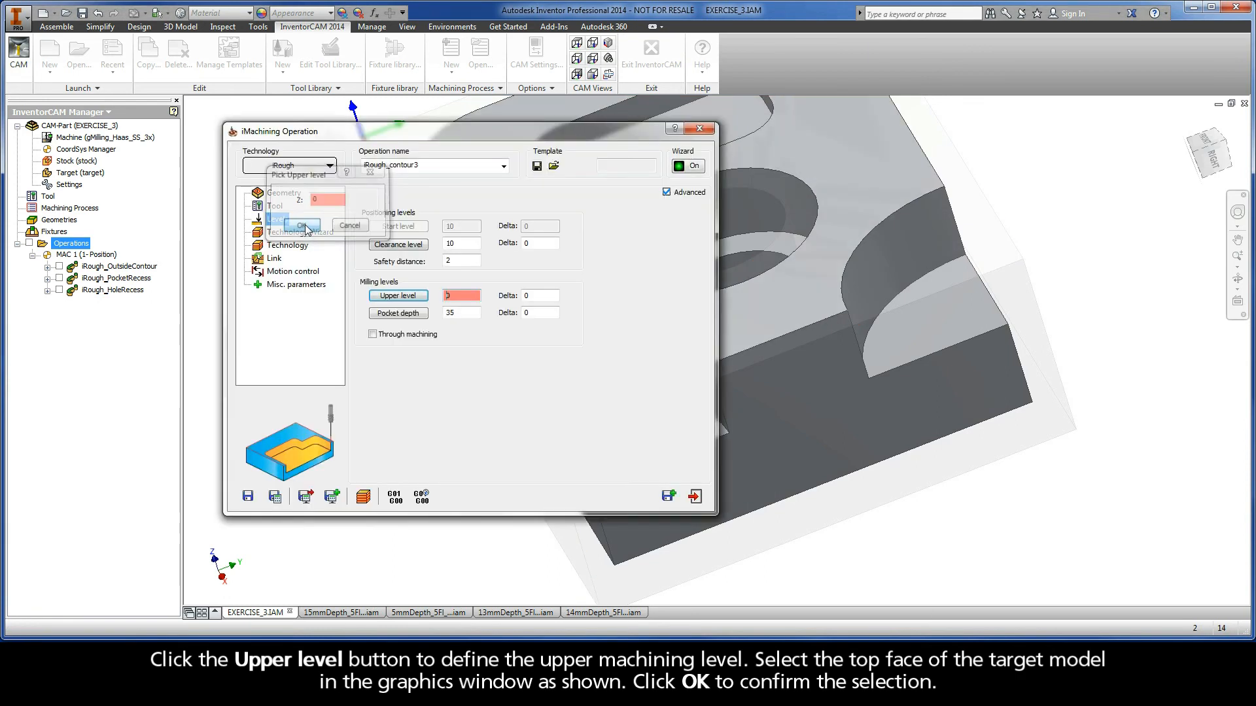
# Step: Set the pocket depth to 14 mm from the lower face of a pocket ledge and display the Technology Wizard cutting conditions
pyautogui.click(399, 313)
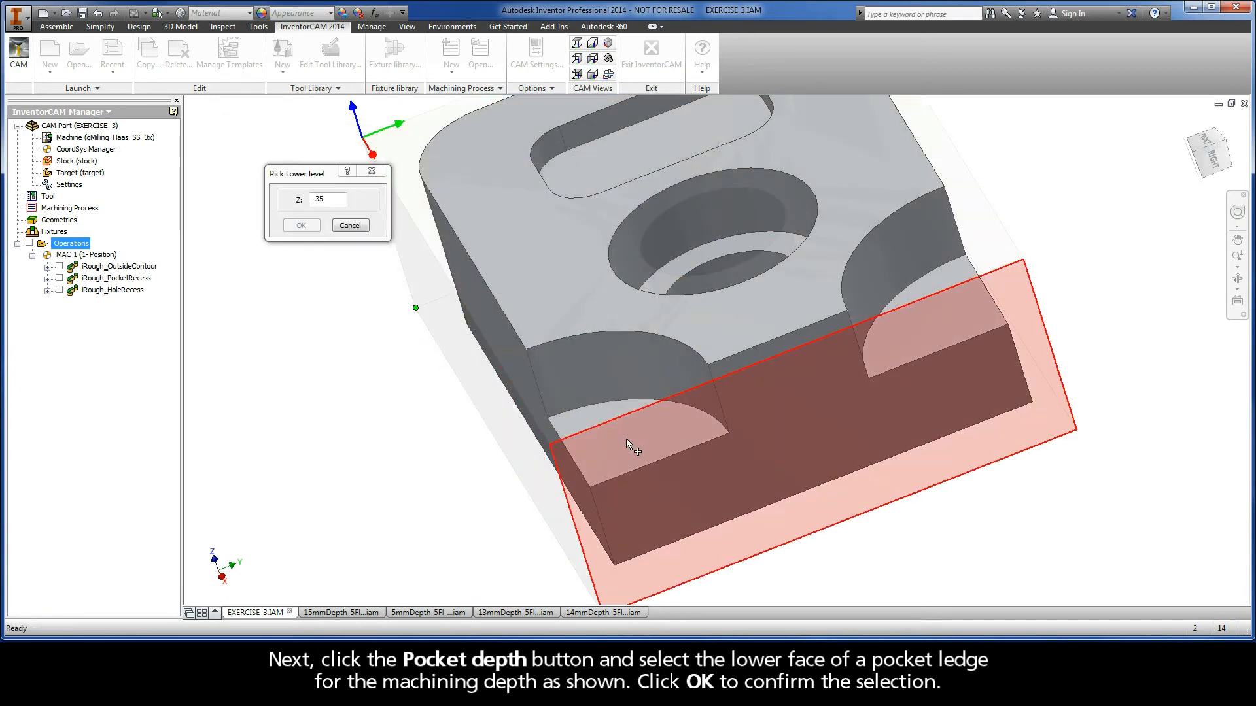
pyautogui.click(644, 445)
pyautogui.click(643, 442)
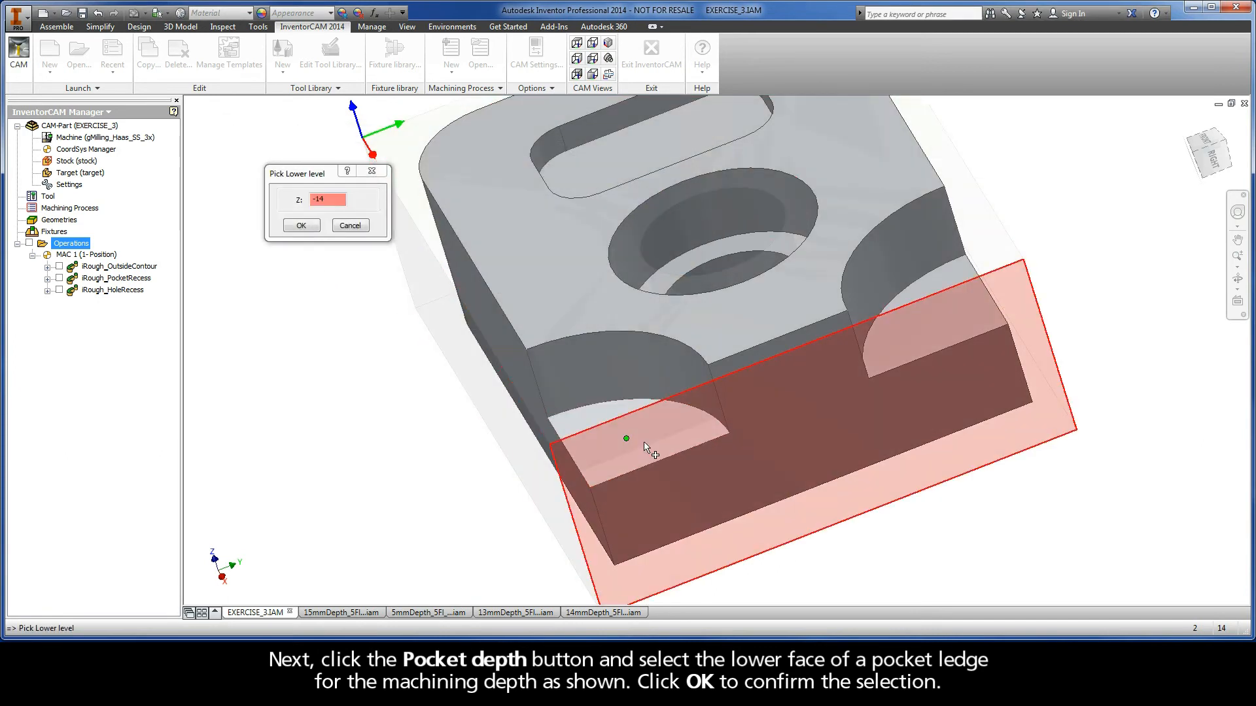
pyautogui.click(301, 226)
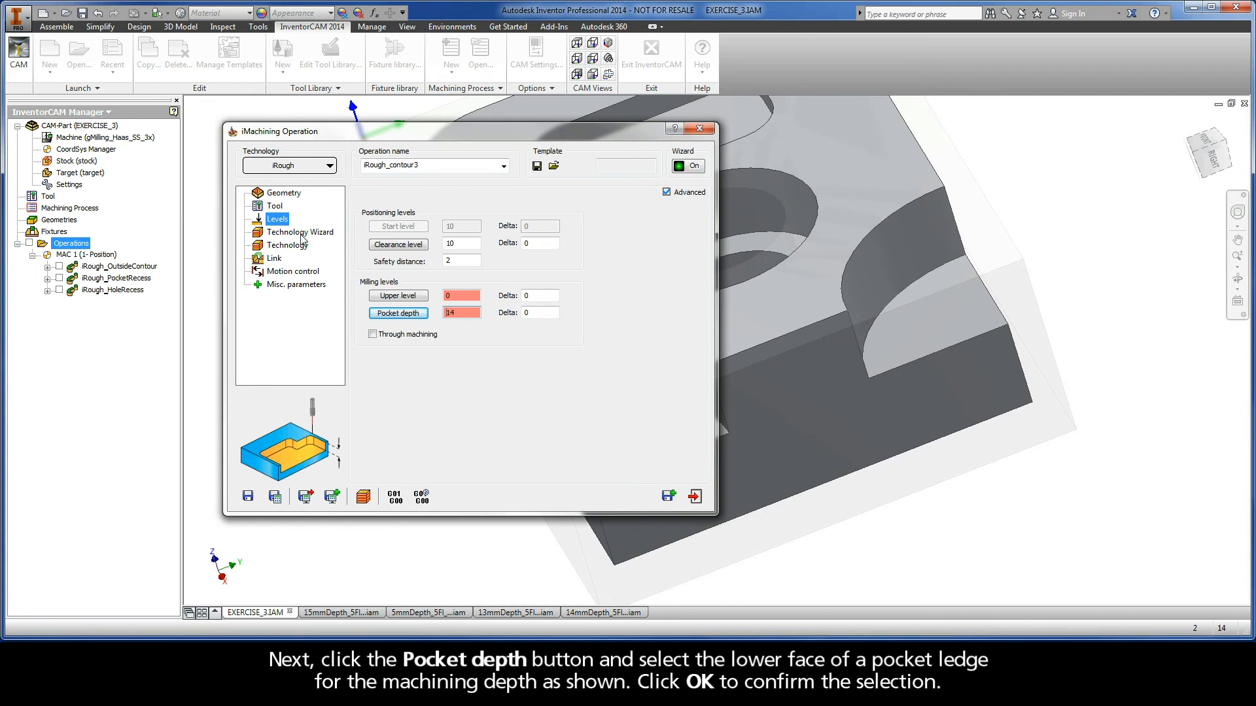
pyautogui.click(301, 232)
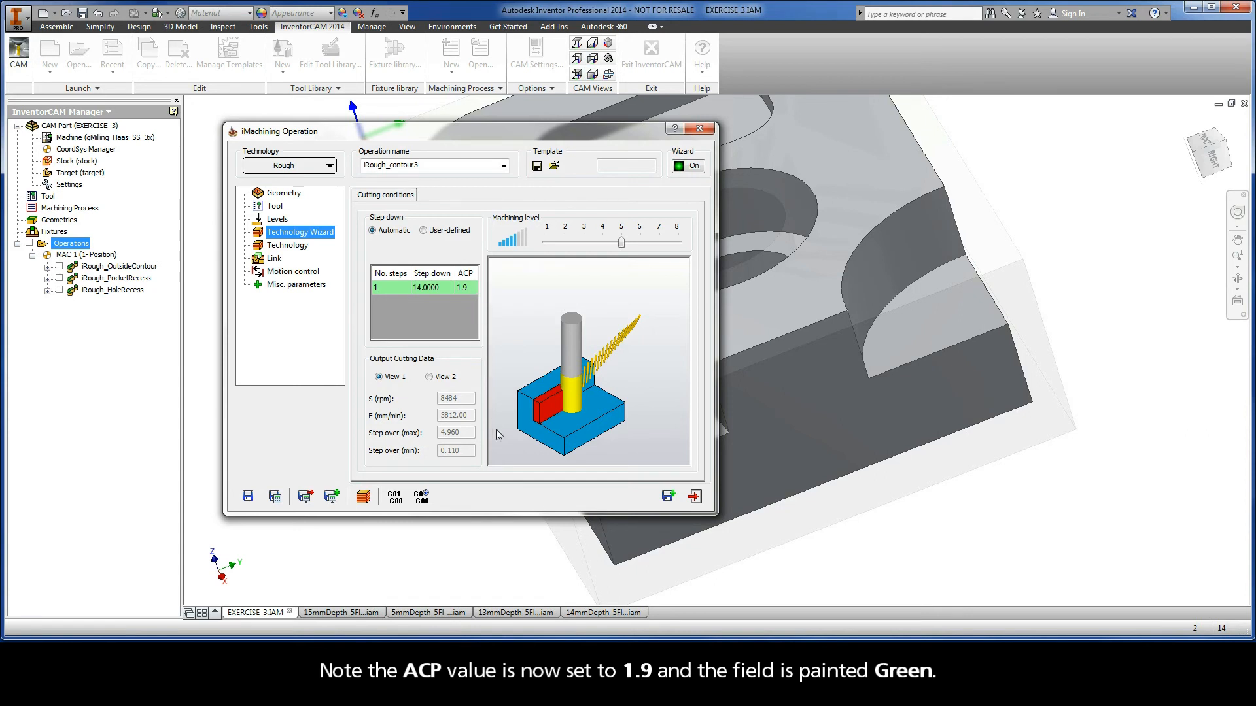
# Step: Switch to the 14mmDepth_5Fl_45Deg_Endmill assembly, show the Tool-Slice component and hide the full Tool to examine the flute contact
pyautogui.moveTo(600, 617)
pyautogui.click(599, 613)
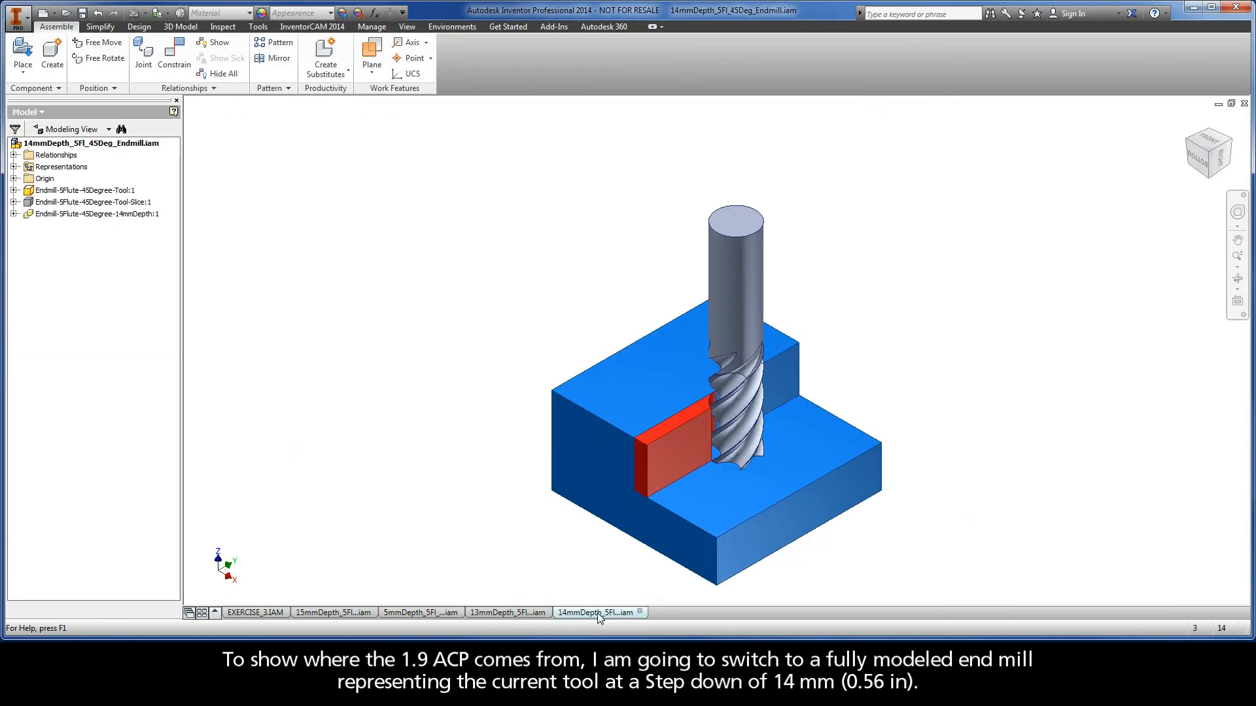
pyautogui.rightClick(92, 202)
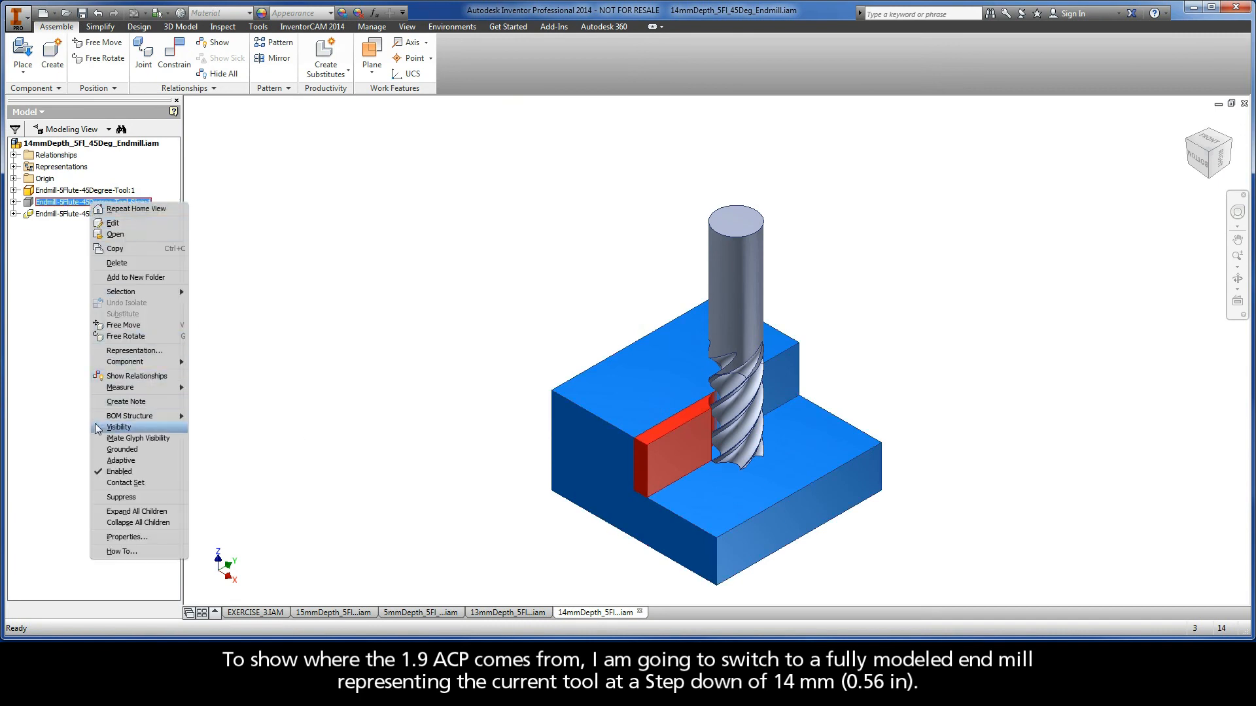
pyautogui.click(100, 376)
pyautogui.rightClick(96, 191)
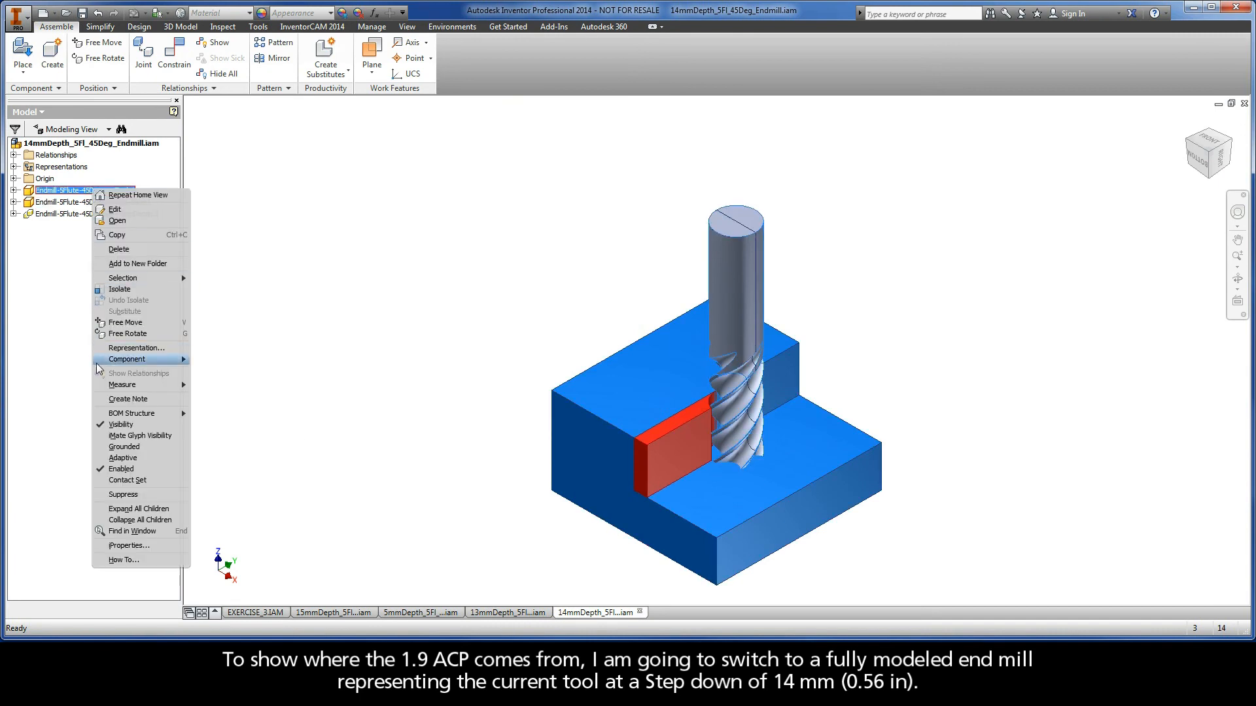
pyautogui.click(108, 425)
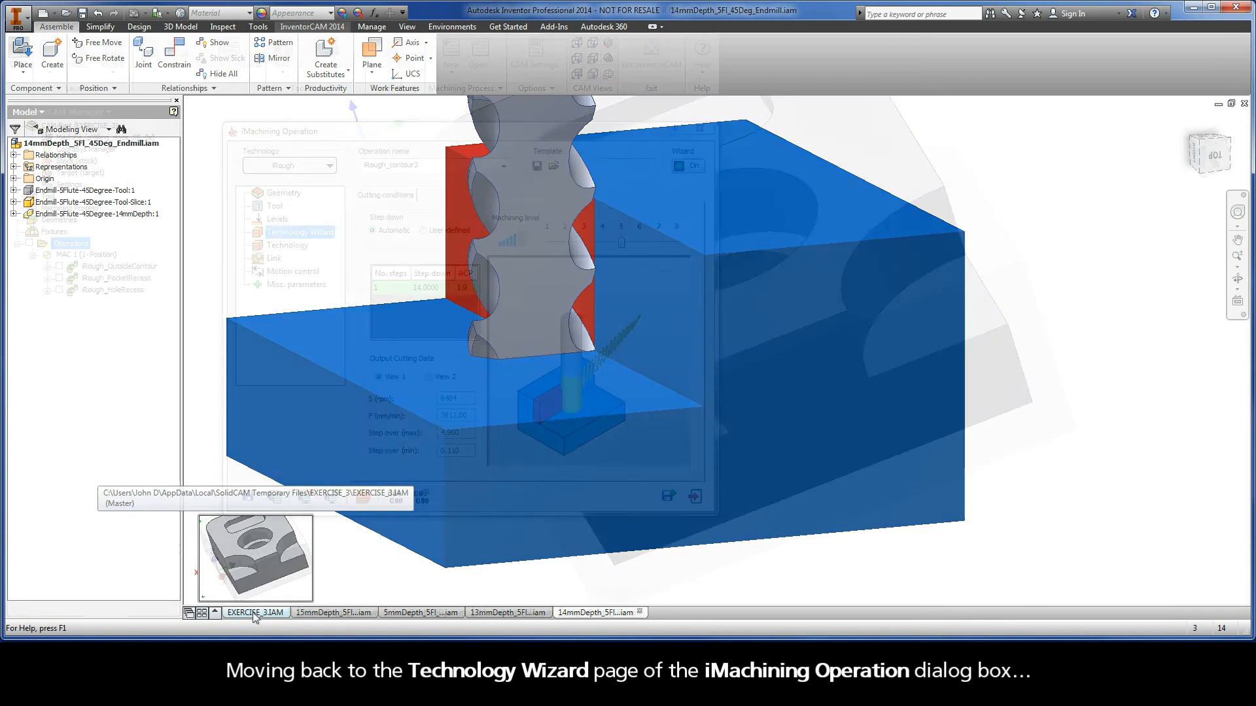
# Step: Return to the EXERCISE_3 assembly and reduce the iRough operation's machining level to 4
pyautogui.click(254, 613)
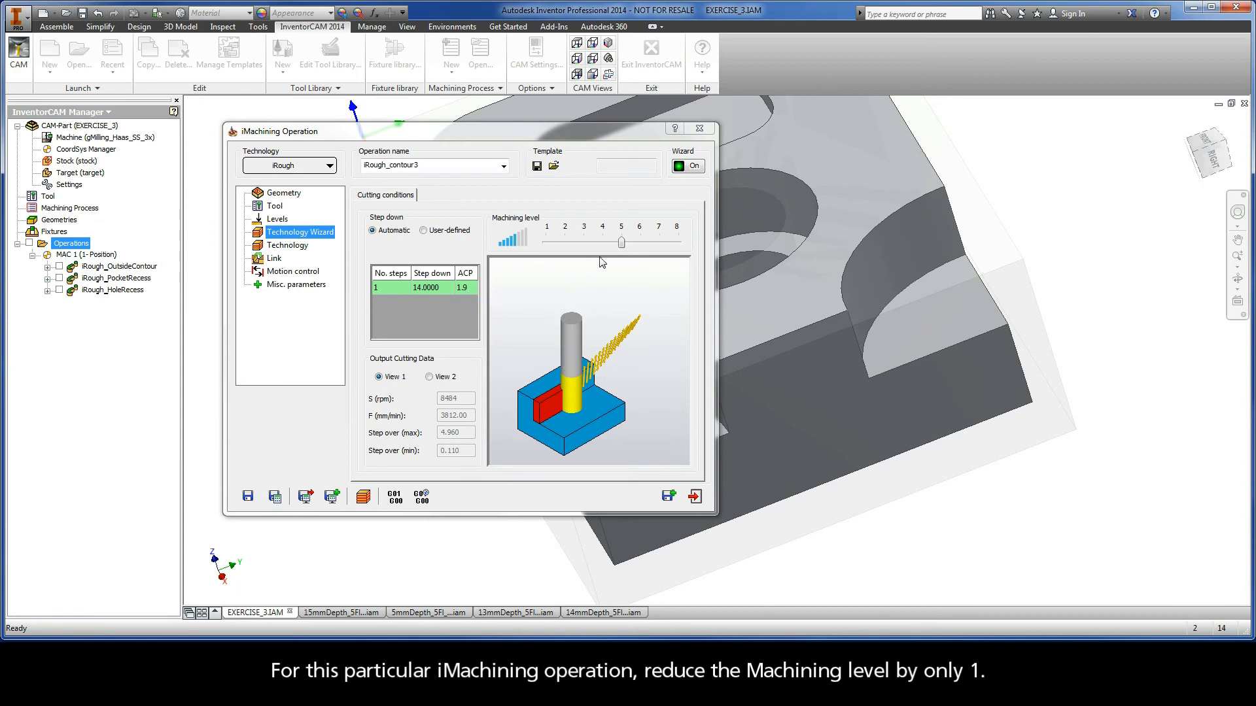
pyautogui.moveTo(621, 245); pyautogui.dragTo(604, 247)
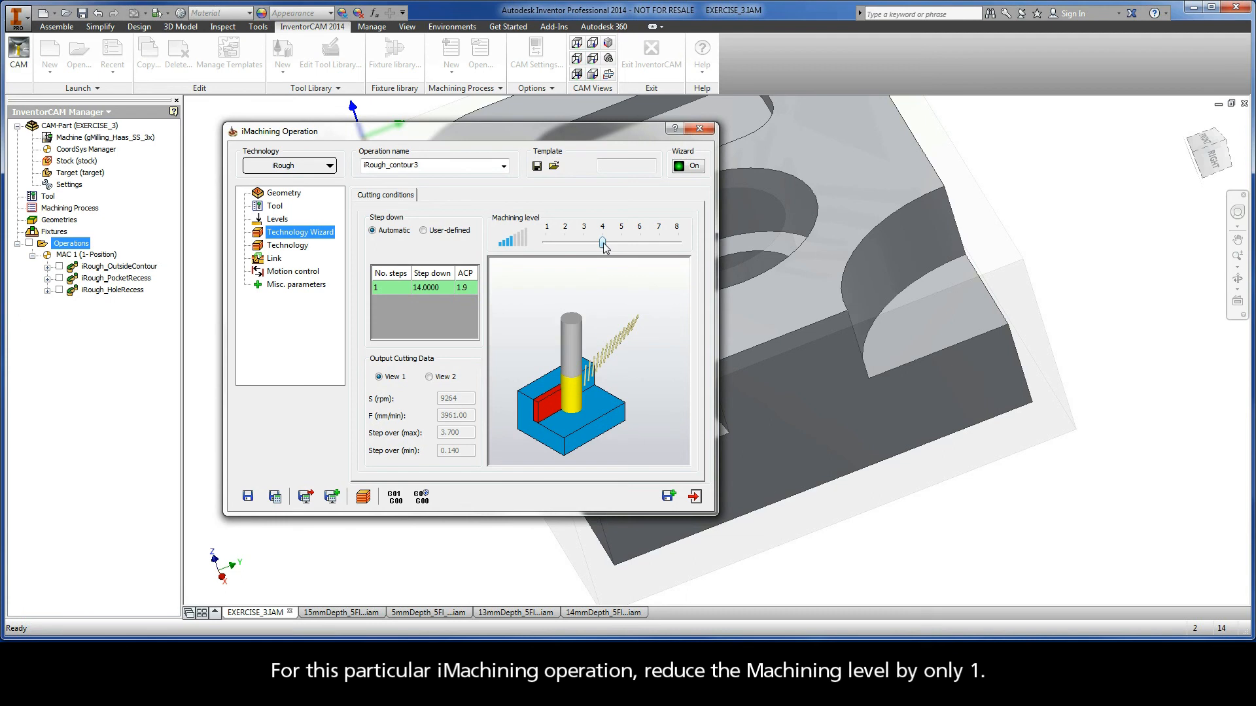
# Step: Review the operation's step down, cutting angles and wall offset, as well as its helical entry and link settings
pyautogui.click(287, 246)
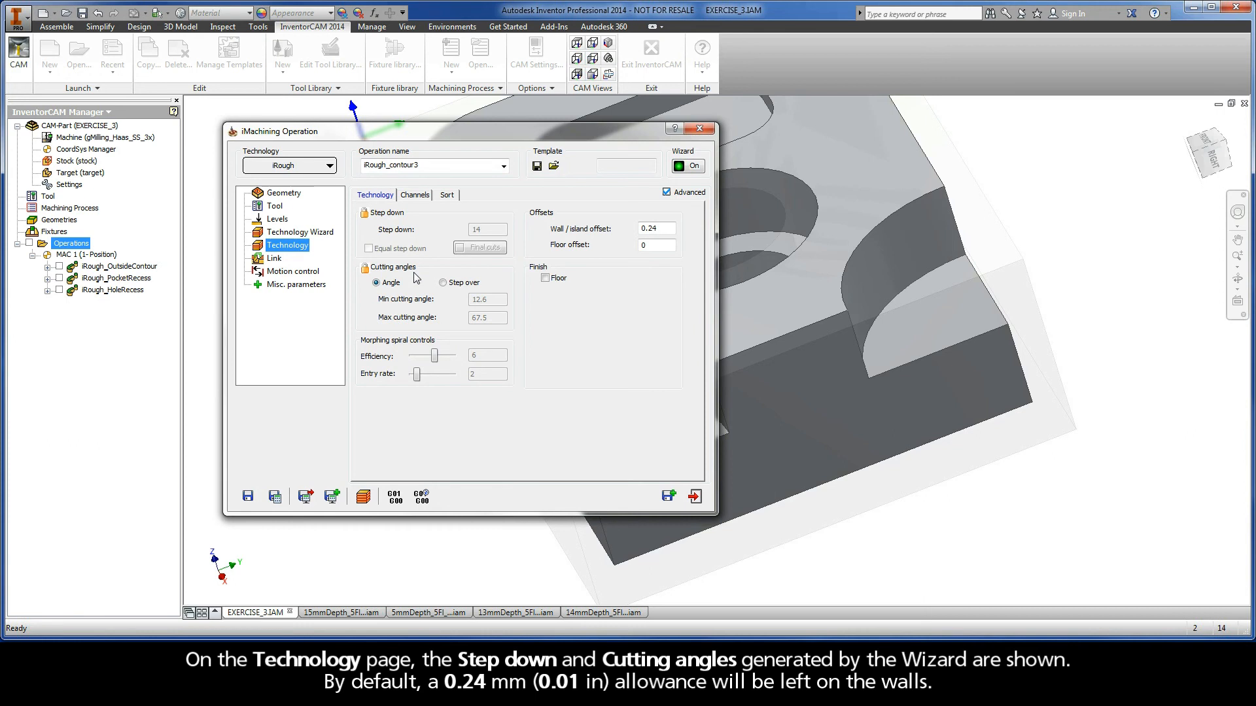
pyautogui.moveTo(660, 229); pyautogui.dragTo(627, 235)
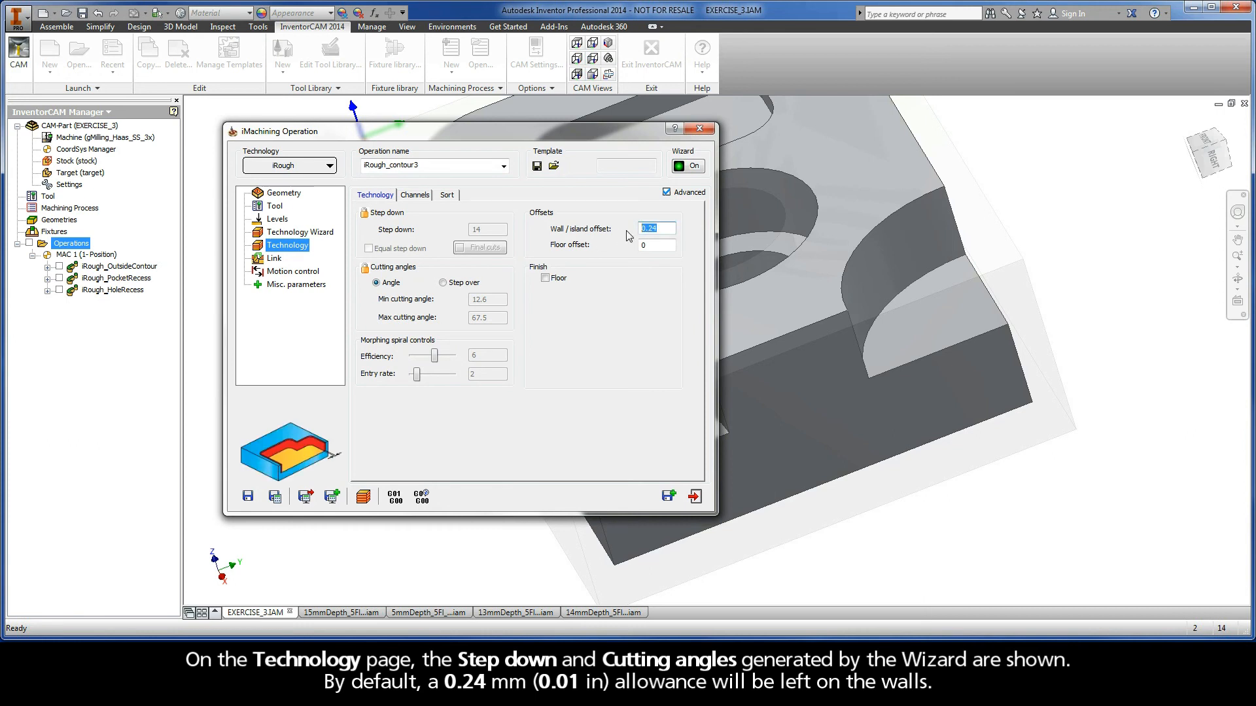
pyautogui.click(274, 260)
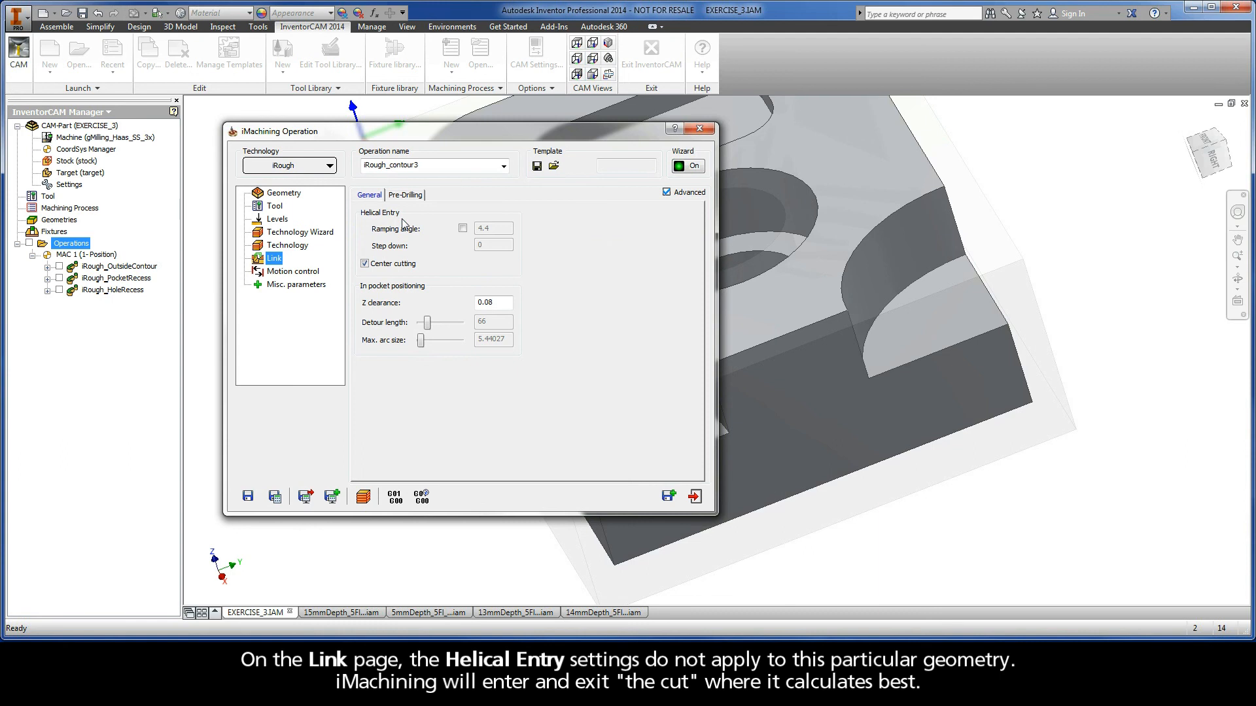
# Step: Name the operation iRough_Ledges, then save it and calculate its tool path
pyautogui.click(422, 168)
pyautogui.moveTo(422, 168); pyautogui.dragTo(391, 169)
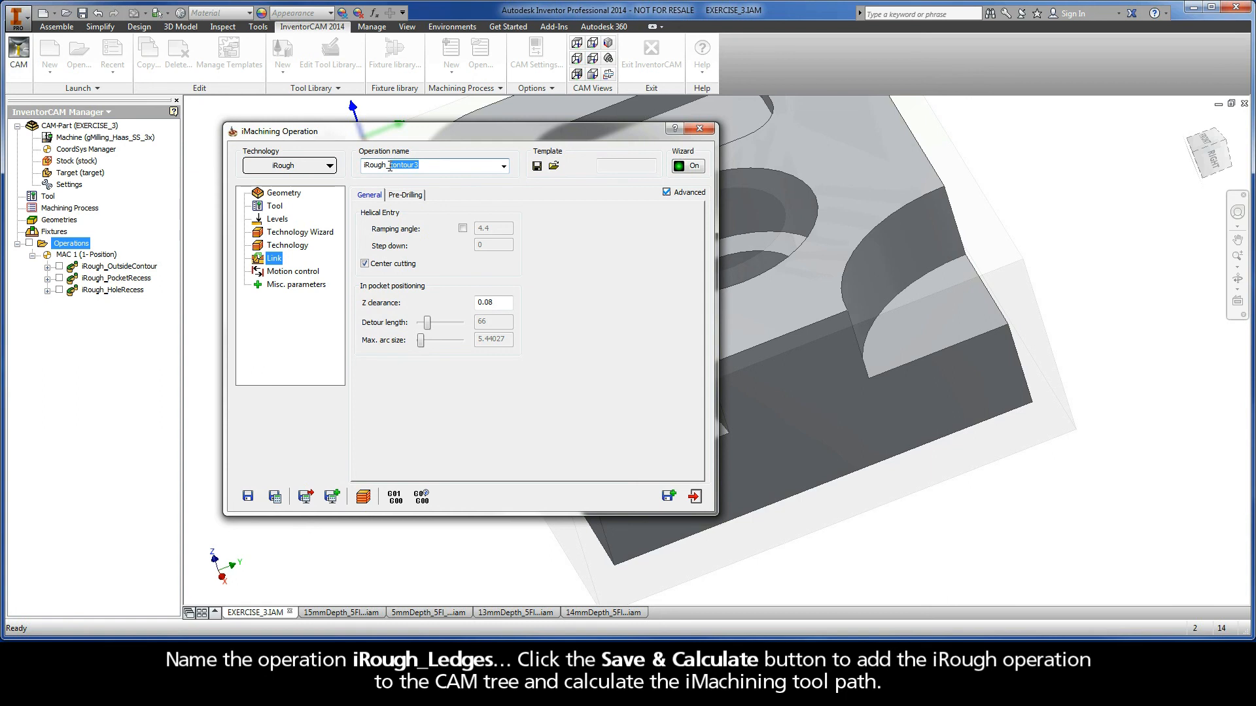
pyautogui.write('Ledges')
pyautogui.click(273, 499)
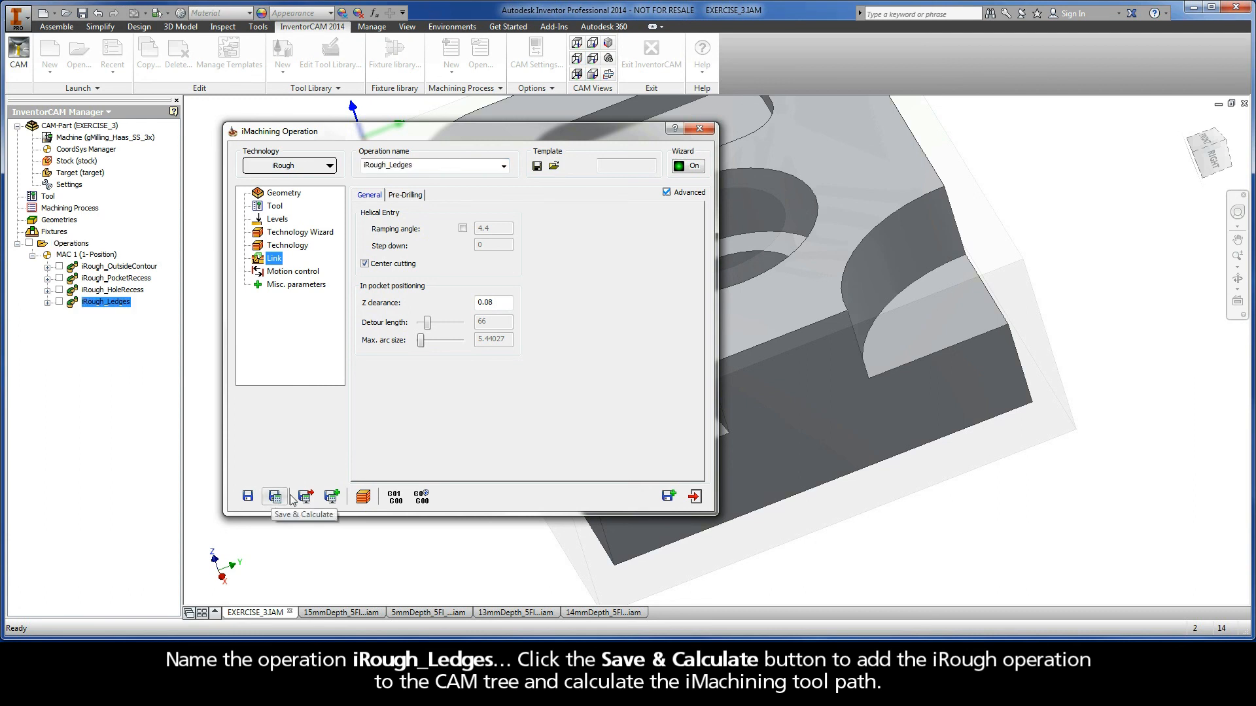
# Step: Simulate the iRough_Ledges tool path in Host CAD mode, and close the simulation and the operation definition
pyautogui.click(363, 497)
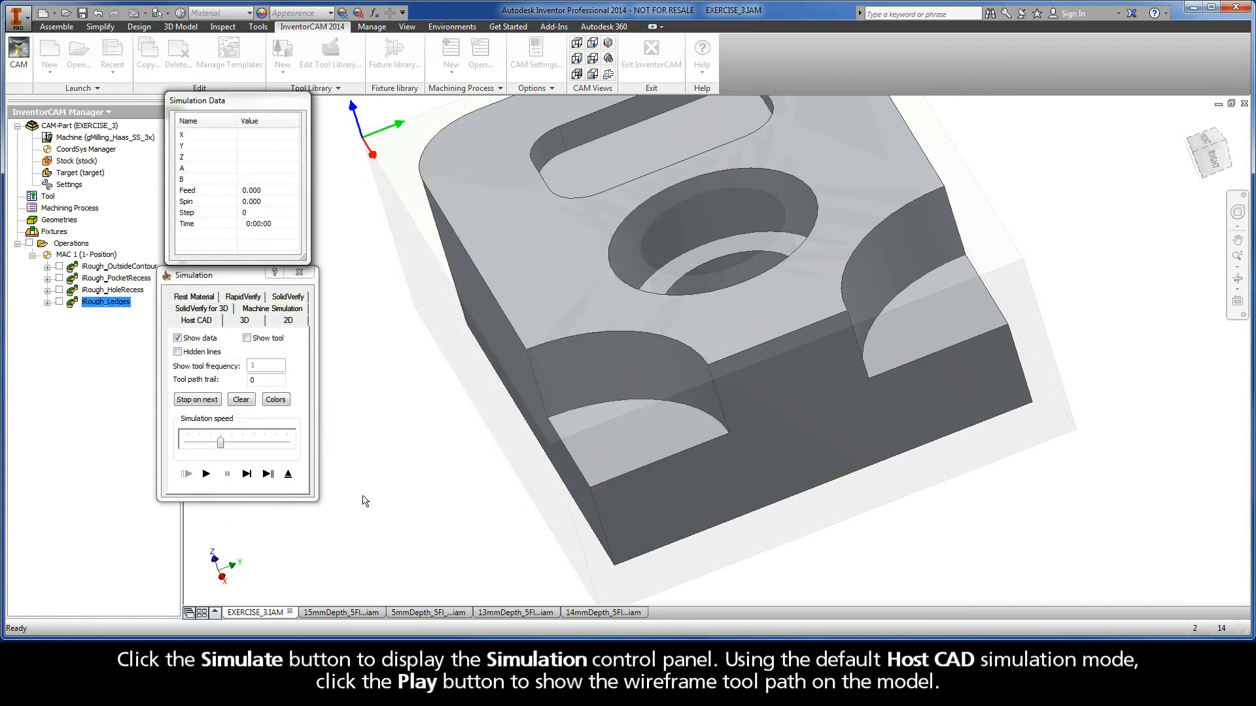
pyautogui.click(206, 474)
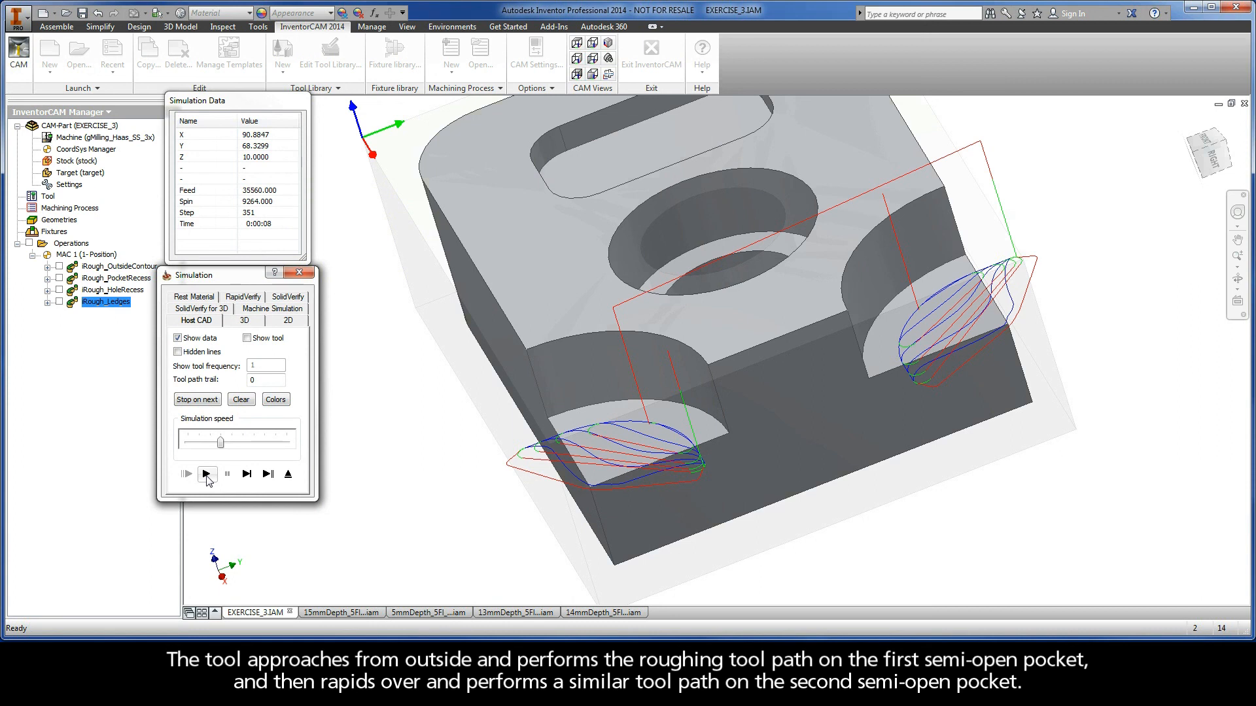
pyautogui.click(287, 475)
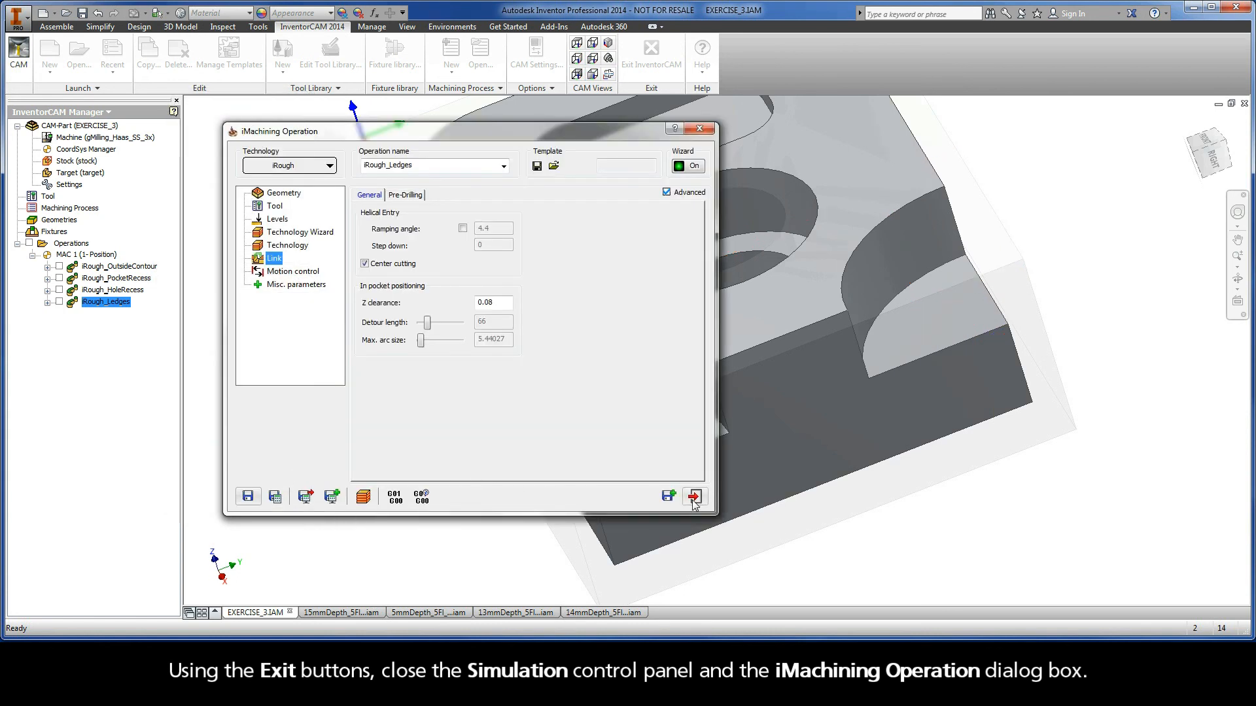
pyautogui.click(694, 499)
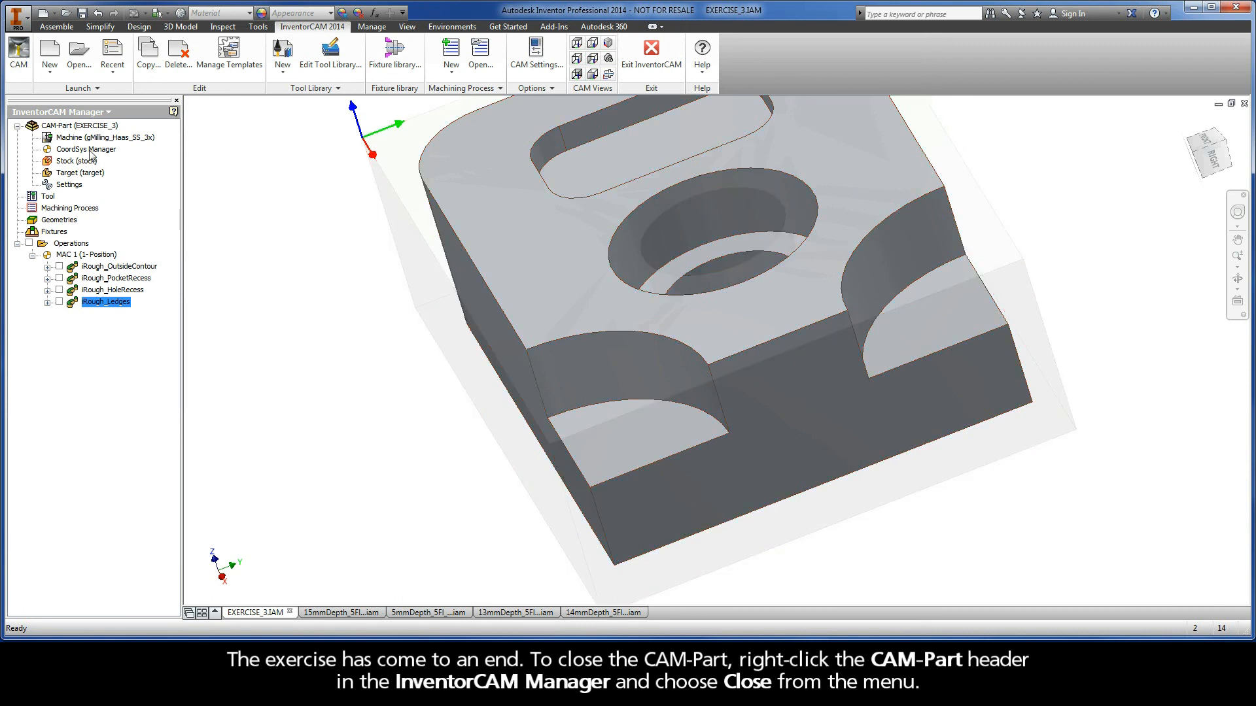
# Step: Close the EXERCISE_3 CAM-Part
pyautogui.rightClick(71, 129)
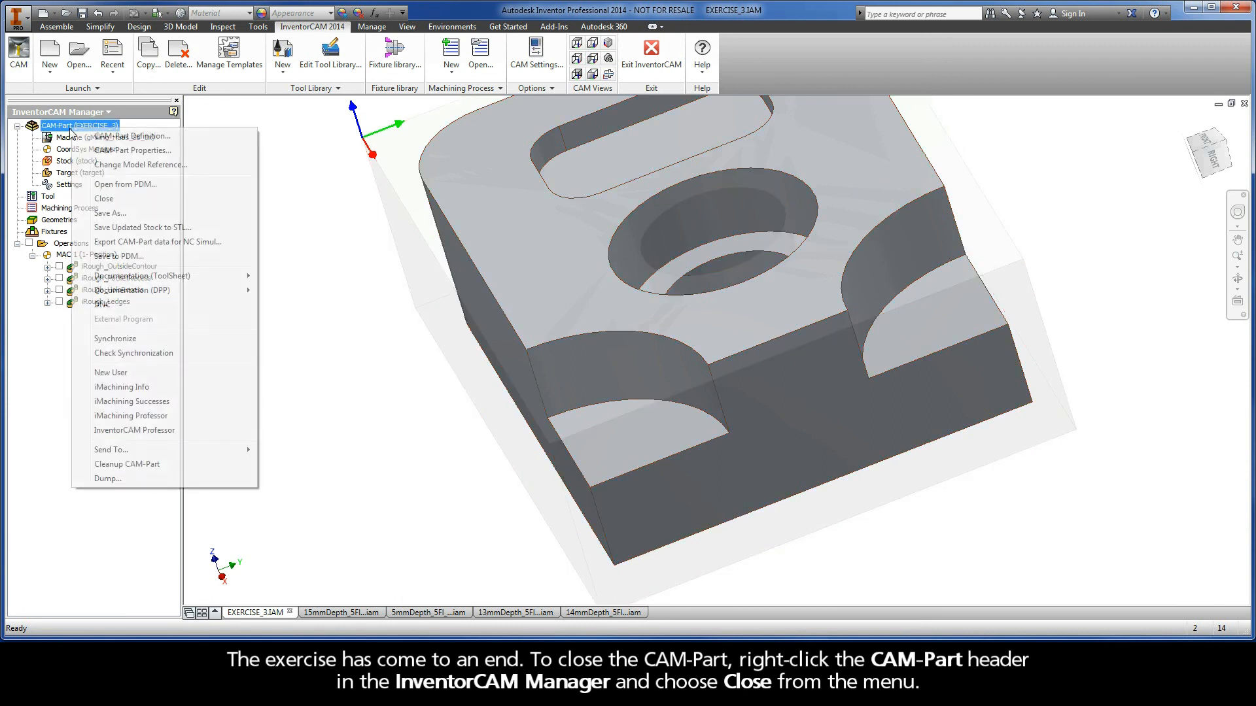